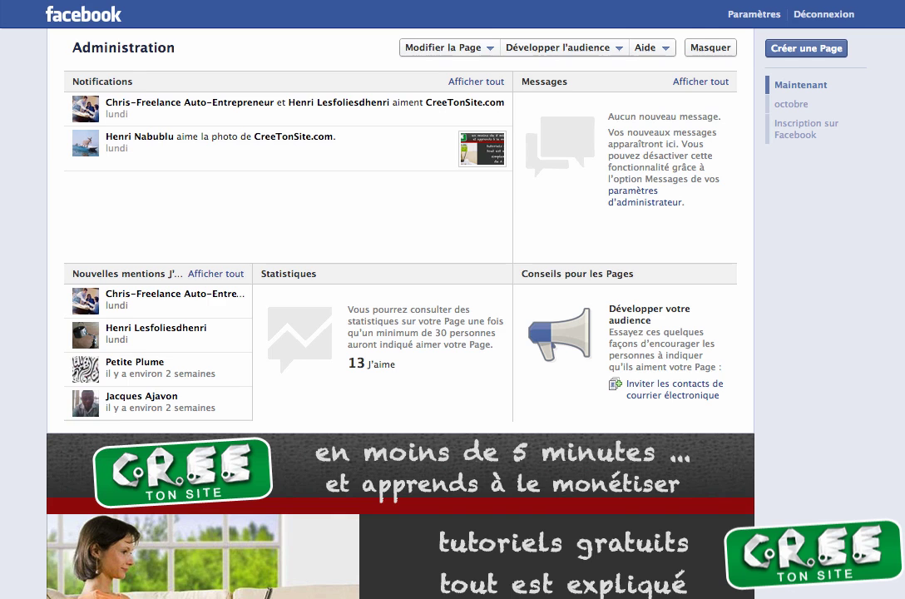
# Step: Scroll the CreeTonSite.com admin page and log out to reach Facebook's sign-up page
pyautogui.scroll(-2, 545, 540)
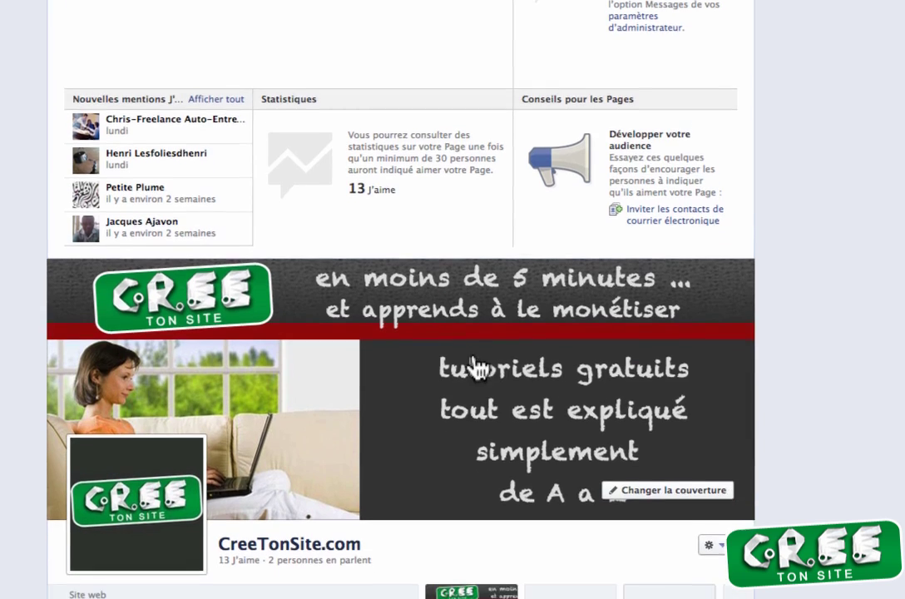
pyautogui.moveTo(133, 499)
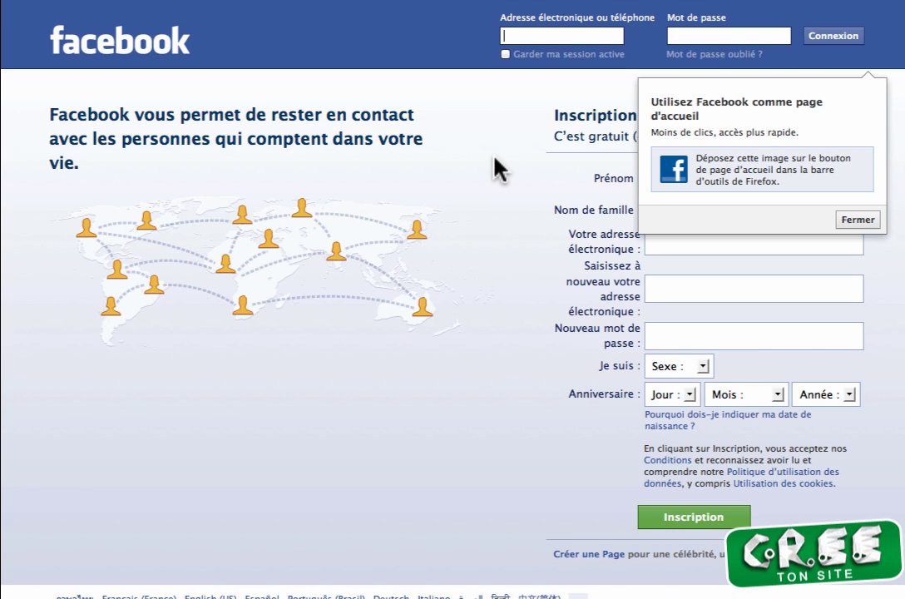
# Step: Dismiss the homepage tip and start a Brand or product Page in the Site web category
pyautogui.click(852, 221)
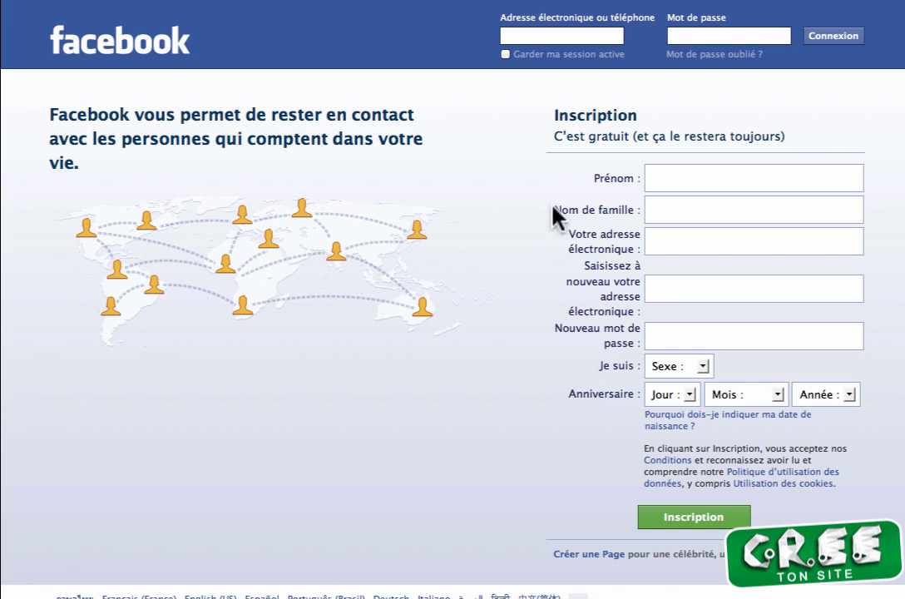
pyautogui.click(570, 554)
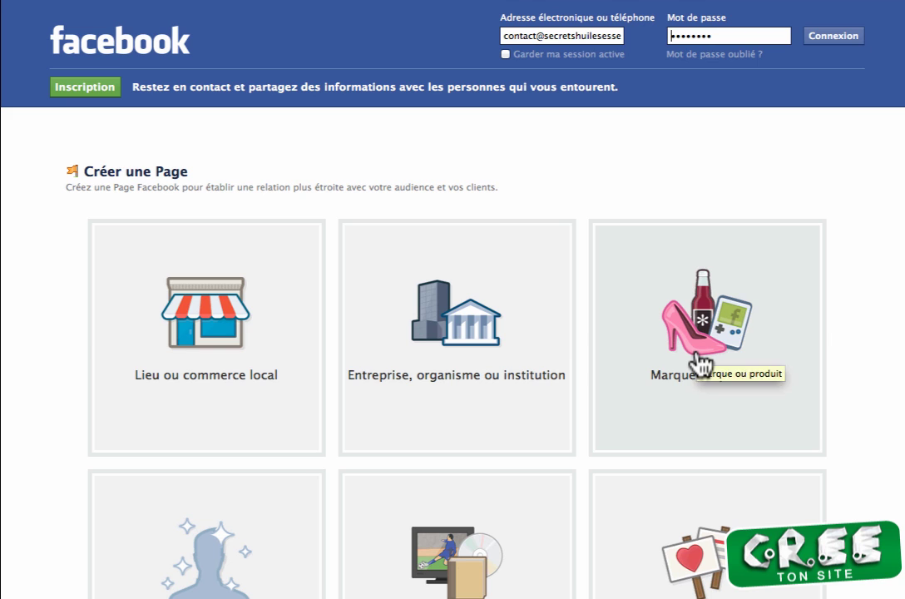
pyautogui.click(699, 363)
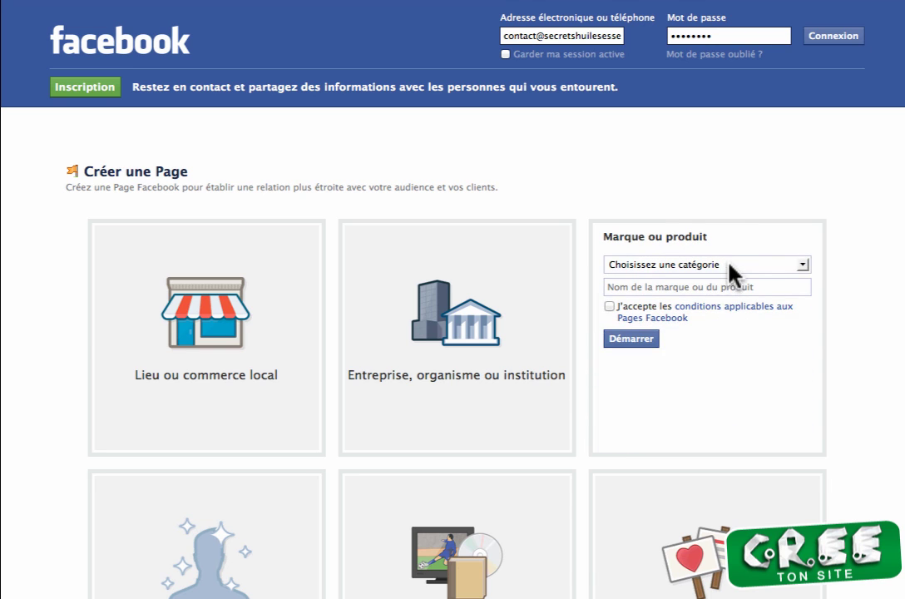
pyautogui.click(731, 265)
pyautogui.scroll(-5, 711, 375)
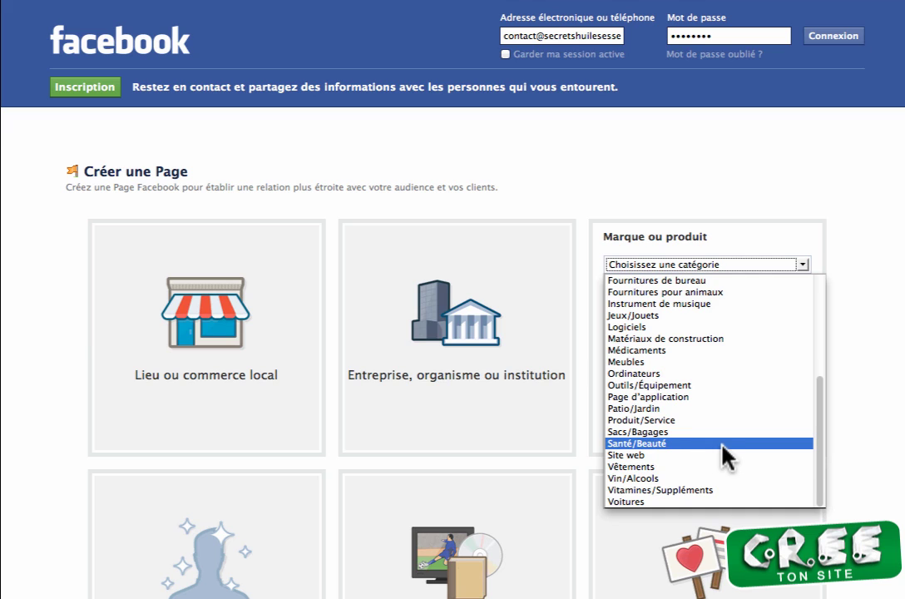
pyautogui.click(714, 455)
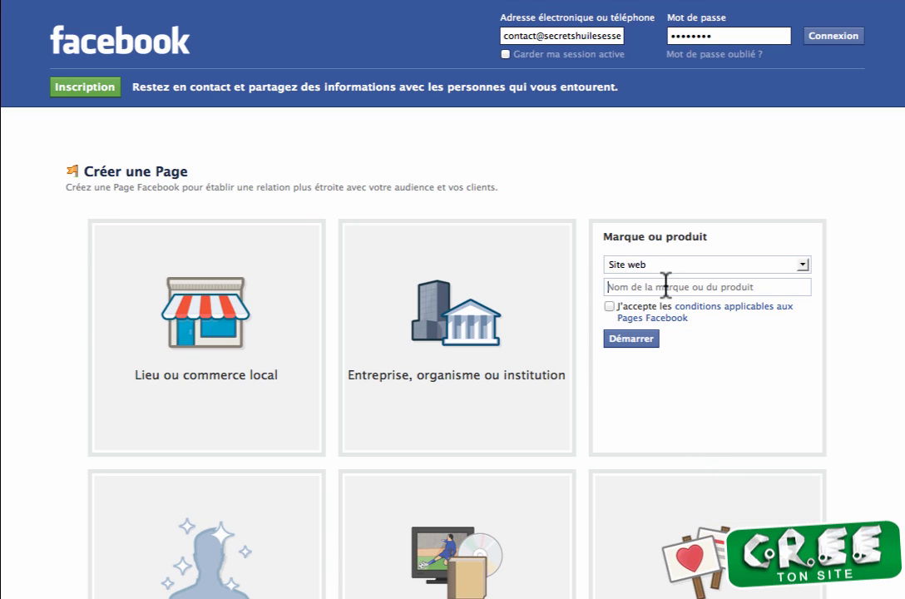
# Step: Name the Page mon1erblog.com, accept the Pages terms and submit it
pyautogui.write('www.')
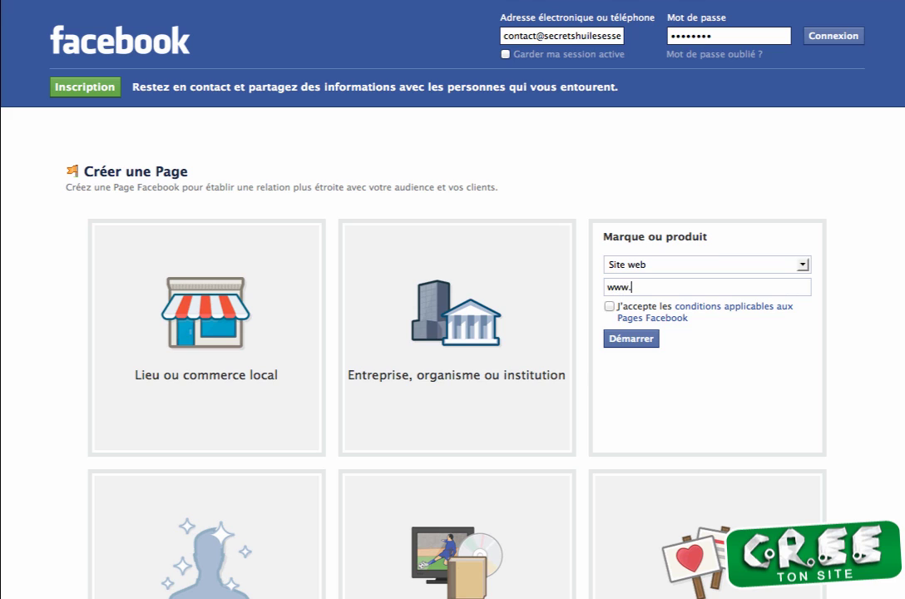
pyautogui.write('mon1erblog.com')
pyautogui.click(610, 307)
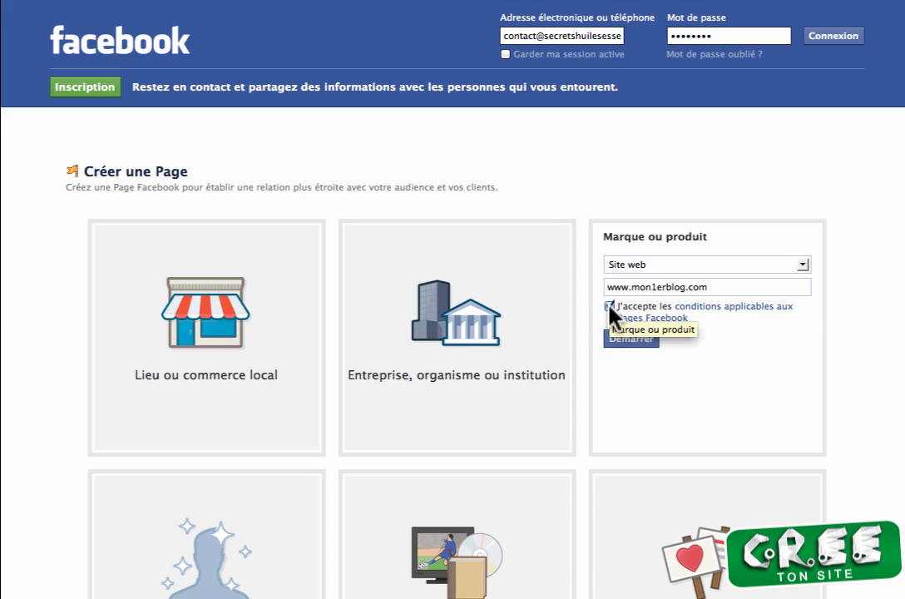
pyautogui.click(629, 342)
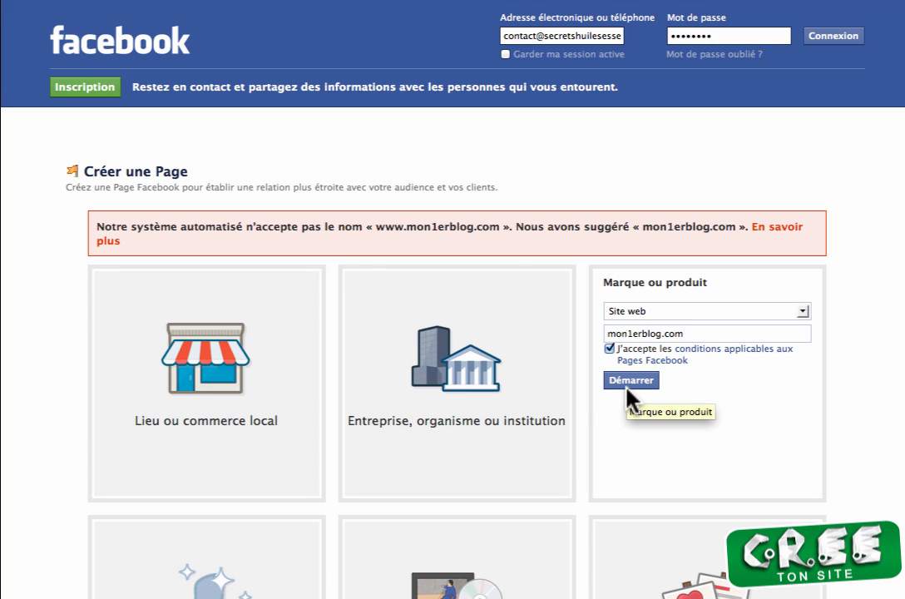
pyautogui.click(632, 381)
# Step: Enter the new account's e-mail address and a password
pyautogui.click(369, 203)
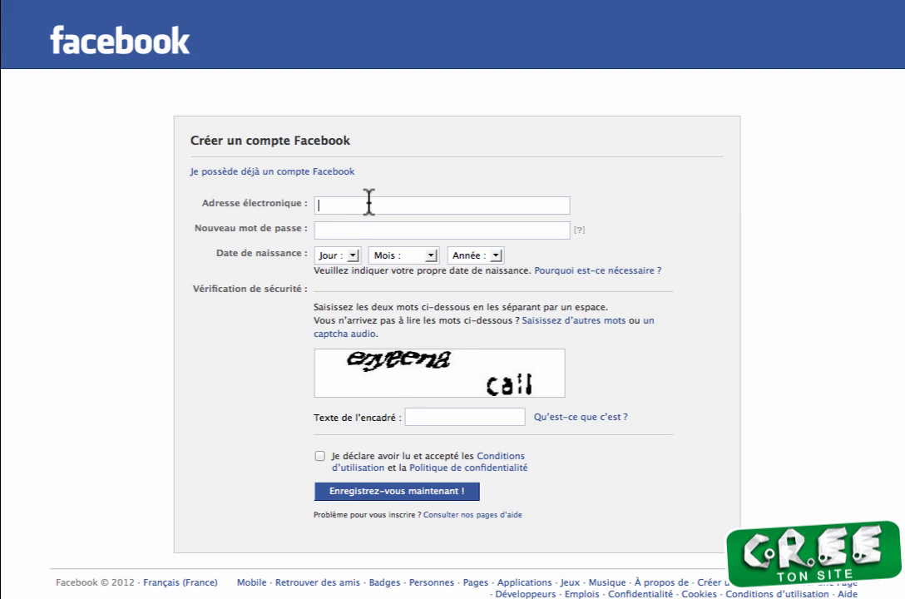
pyautogui.press('Tab')
pyautogui.press('super+v')
pyautogui.write('••••••••')
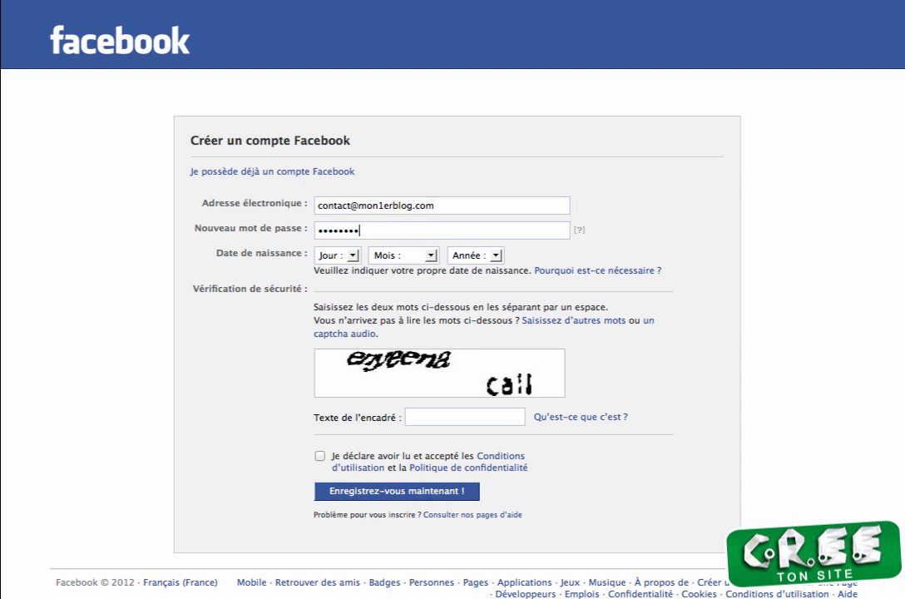
# Step: Fill in the birth date and security captcha, accept the terms and register the account
pyautogui.press('Tab')
pyautogui.write('24')
pyautogui.press('Tab')
pyautogui.write('a')
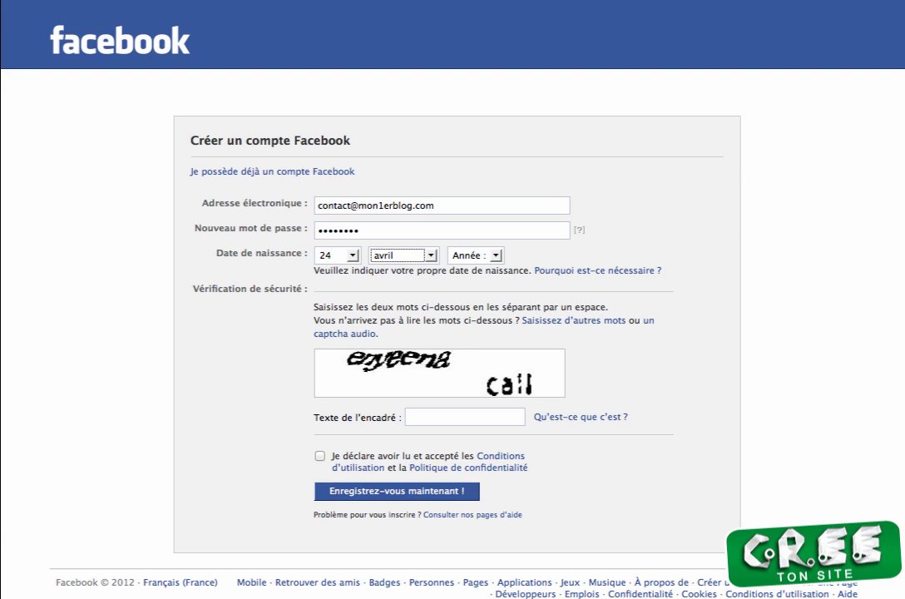
pyautogui.write('septembre')
pyautogui.press('Tab')
pyautogui.write('1999')
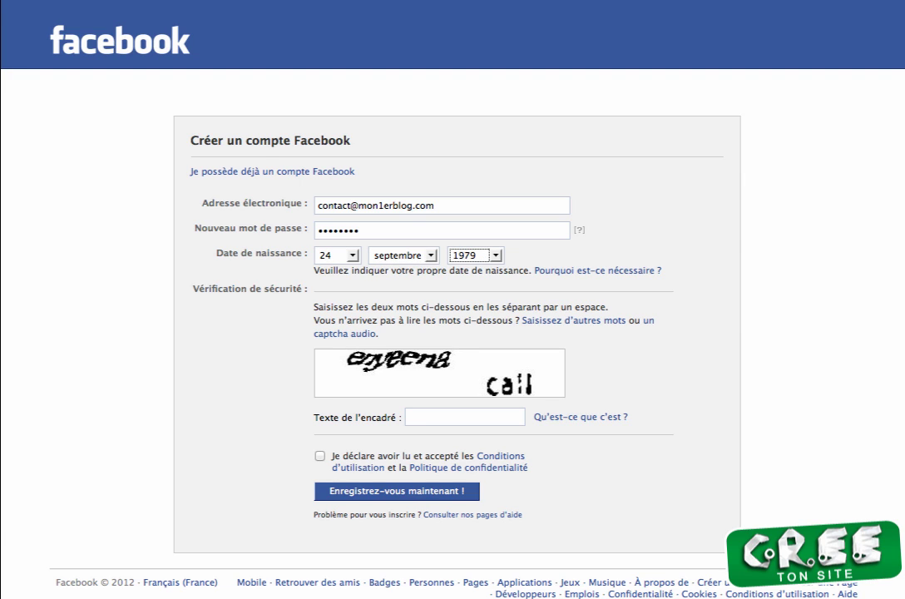
pyautogui.press('Tab')
pyautogui.write('enyeena cail')
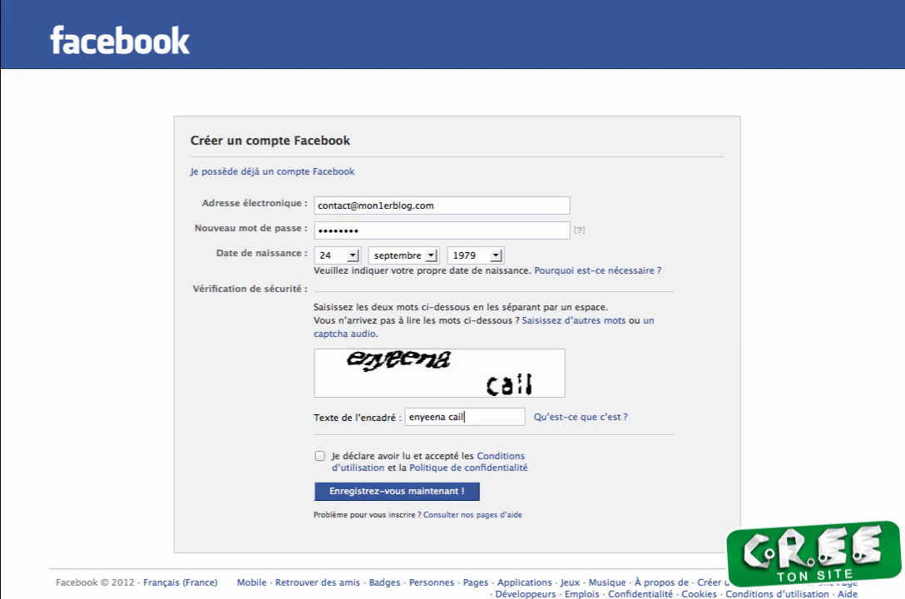
pyautogui.press('Tab')
pyautogui.click(320, 456)
pyautogui.click(364, 490)
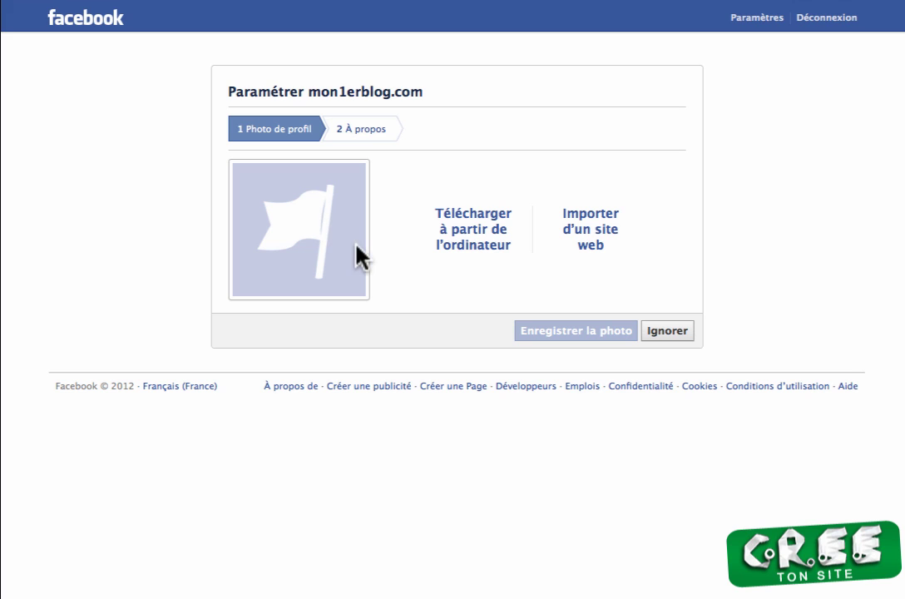
# Step: Skip the profile photo and write the description 'Mon1erblog.com est un site de tests… mes démonstrations vidéos'
pyautogui.click(669, 331)
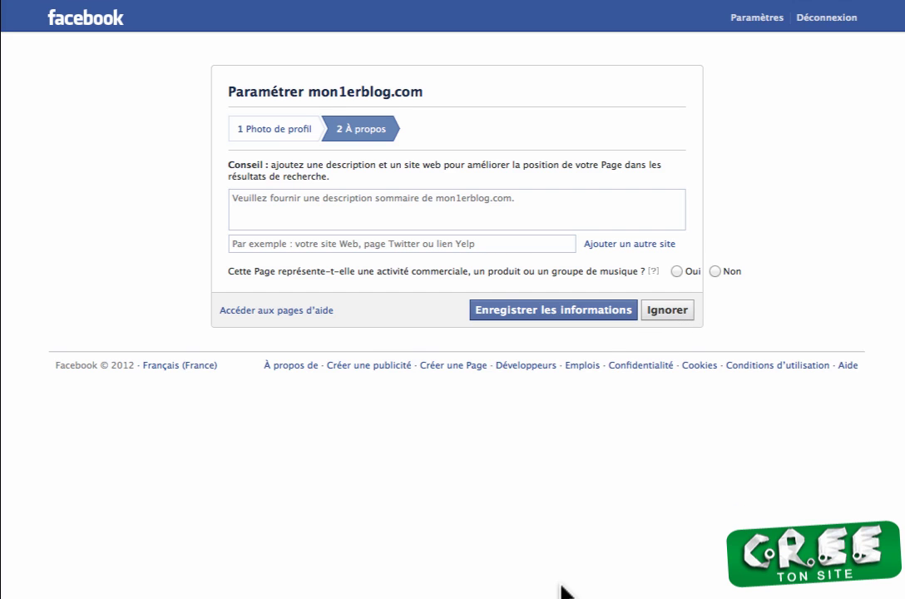
pyautogui.click(270, 217)
pyautogui.write('Mon 1')
pyautogui.press('BackSpace')
pyautogui.press('BackSpace')
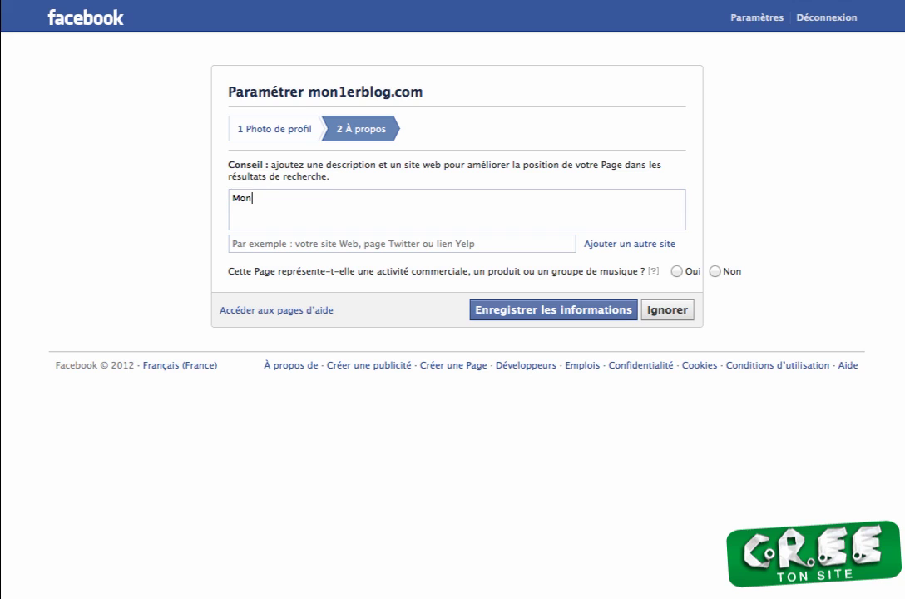
pyautogui.write('1erblog.com est ')
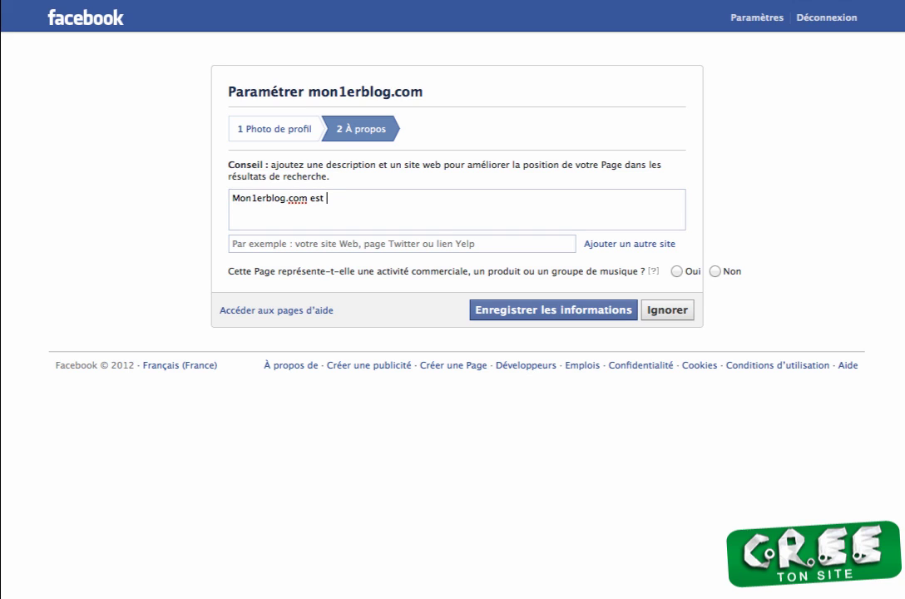
pyautogui.write('un site de tests que j')
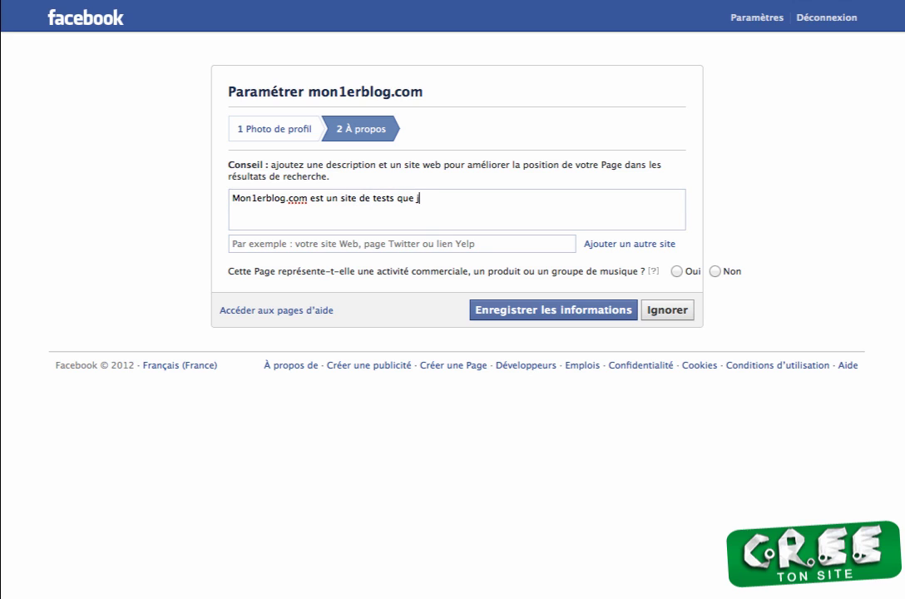
pyautogui.write("'utilise pou r faire des")
pyautogui.press('BackSpace')
pyautogui.press('BackSpace')
pyautogui.press('BackSpace')
pyautogui.write('me')
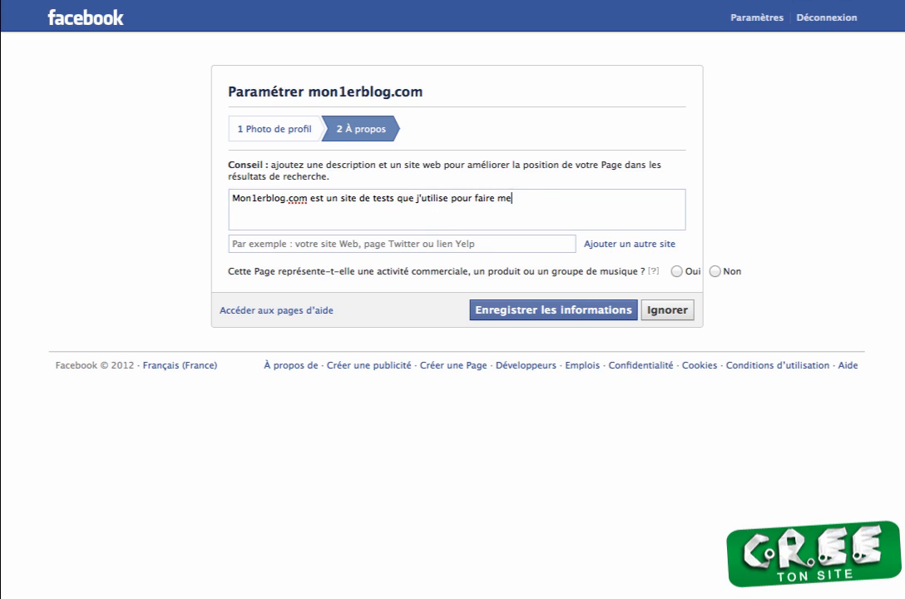
pyautogui.write('s demonstrations videos')
pyautogui.rightClick(553, 203)
pyautogui.click(558, 211)
pyautogui.click(610, 198)
pyautogui.press('BackSpace')
pyautogui.write('é')
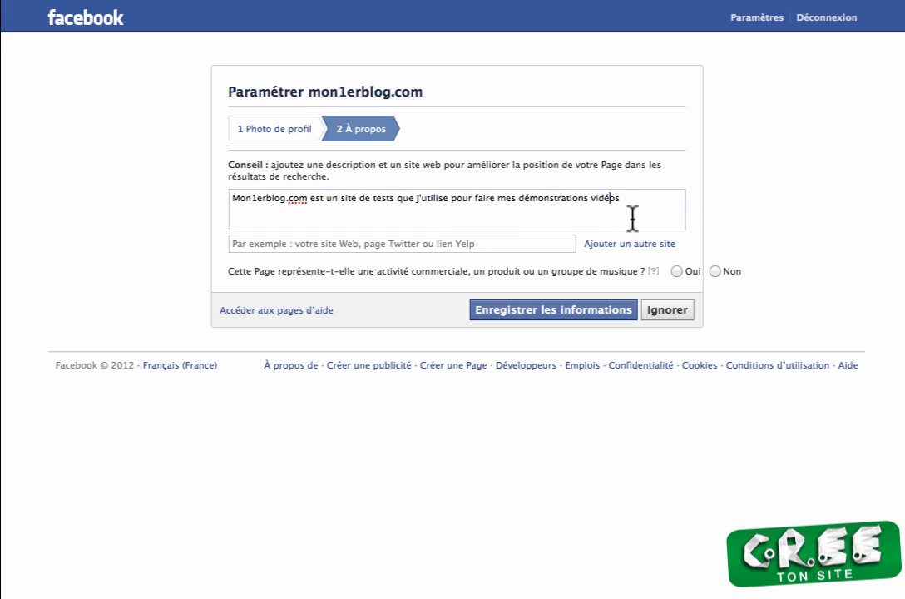
pyautogui.click(319, 244)
pyautogui.write('www.')
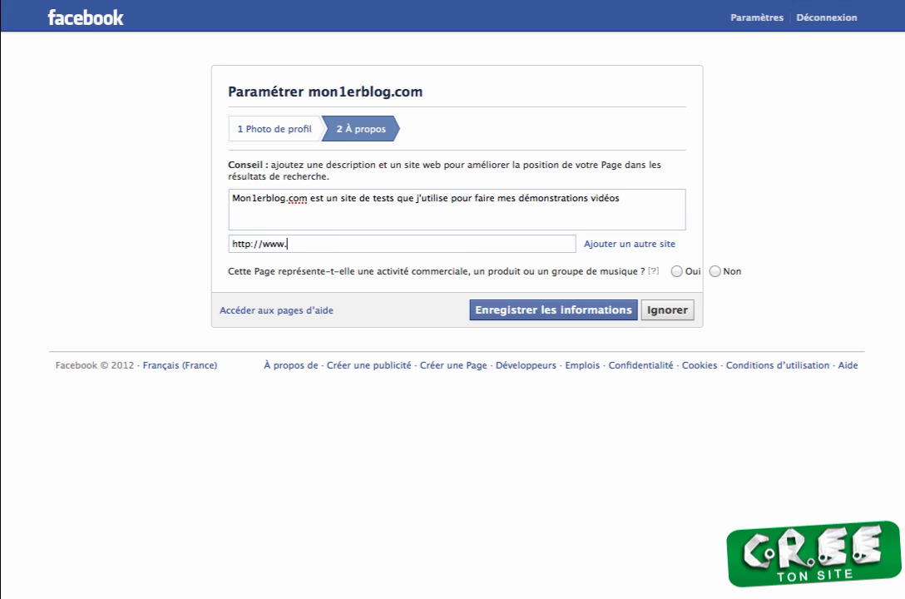
pyautogui.write('mon1erblog.com')
pyautogui.click(714, 272)
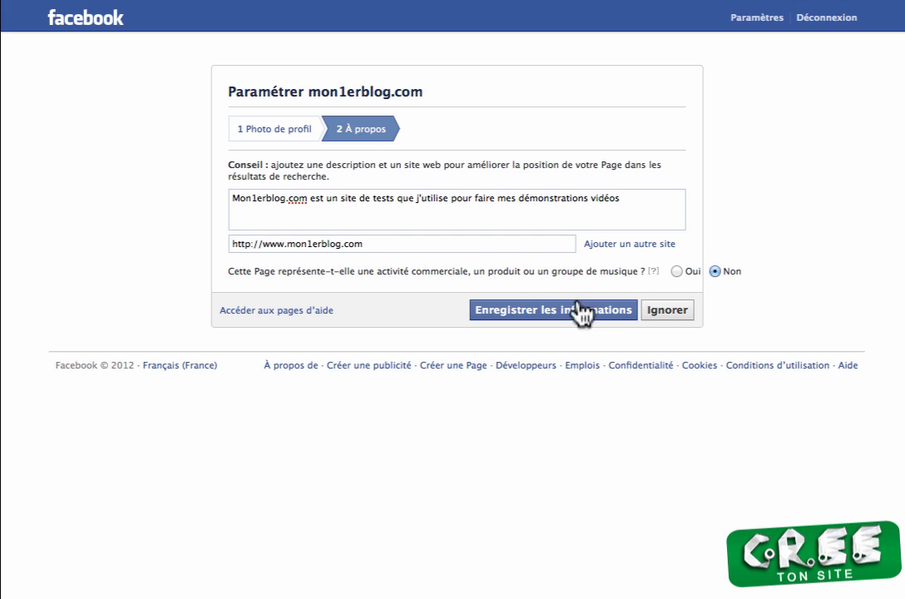
pyautogui.click(547, 316)
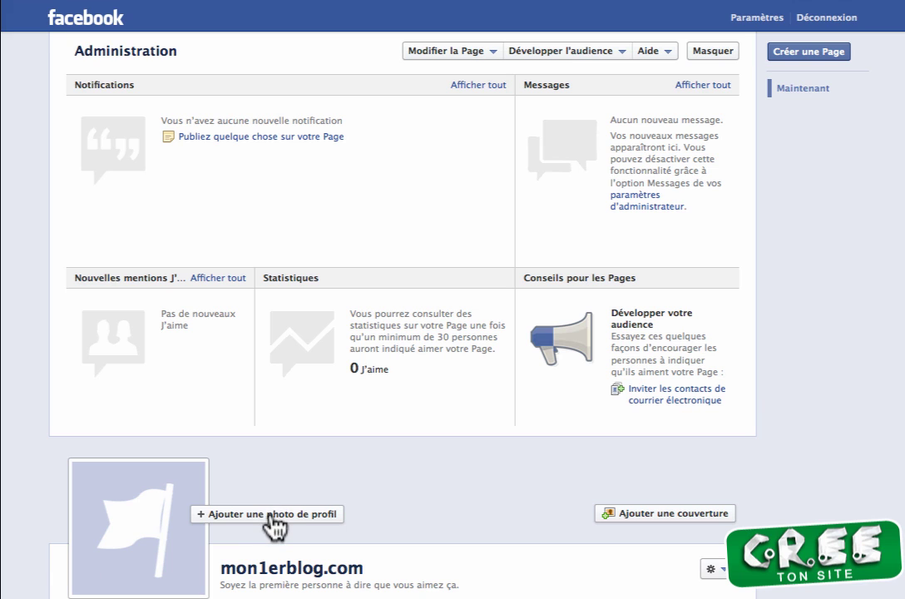
# Step: Scroll the new mon1erblog.com Page to check its description and admin panel
pyautogui.scroll(-5, 489, 551)
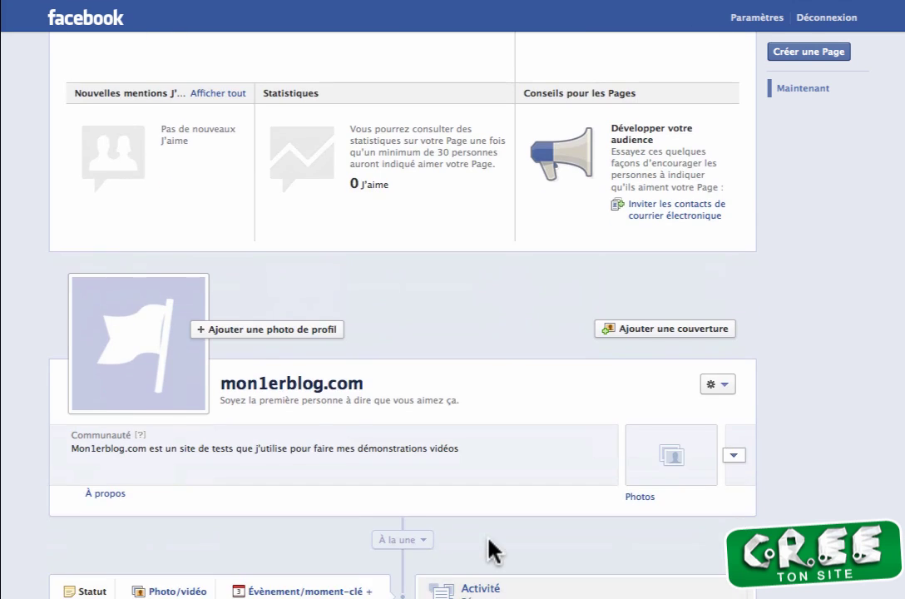
pyautogui.scroll(3, 490, 549)
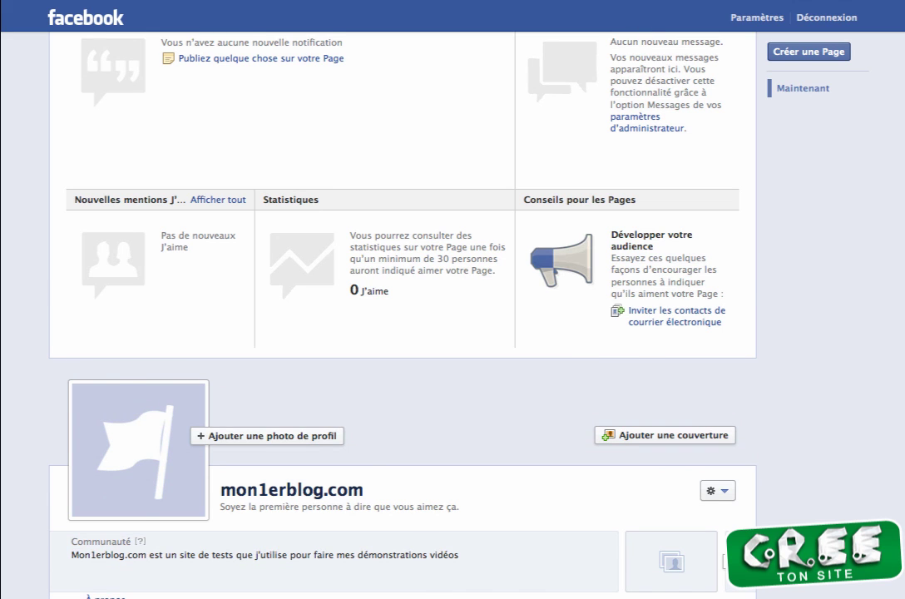
pyautogui.click(566, 1)
# Step: Upload the 851 × 315 px guide image from the desktop as the Page's cover photo
pyautogui.click(639, 435)
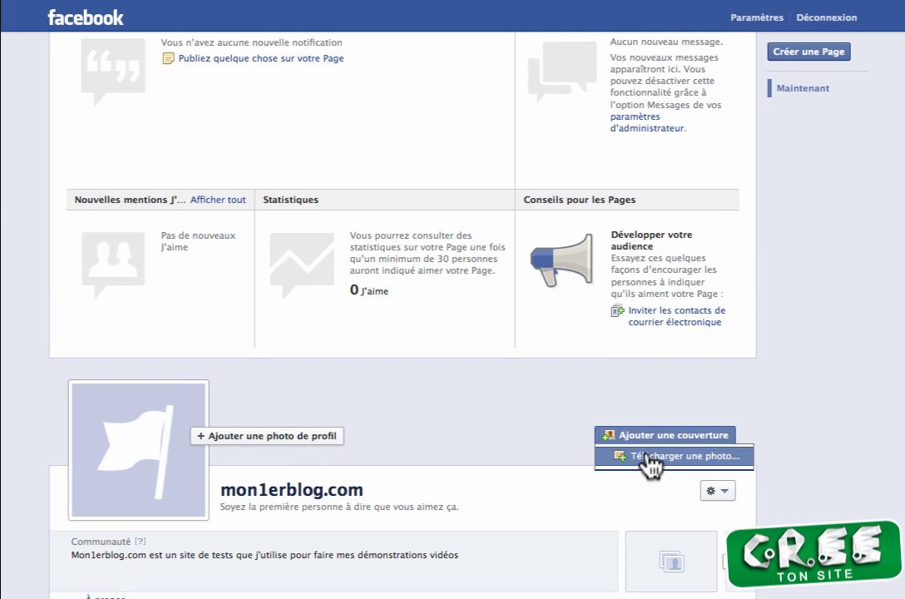
pyautogui.click(649, 457)
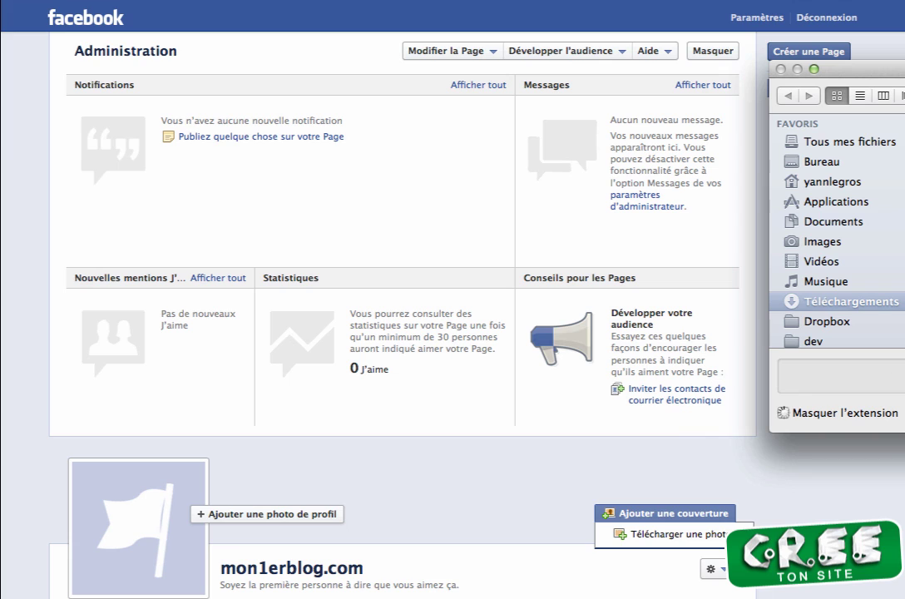
pyautogui.scroll(-1, 813, 265)
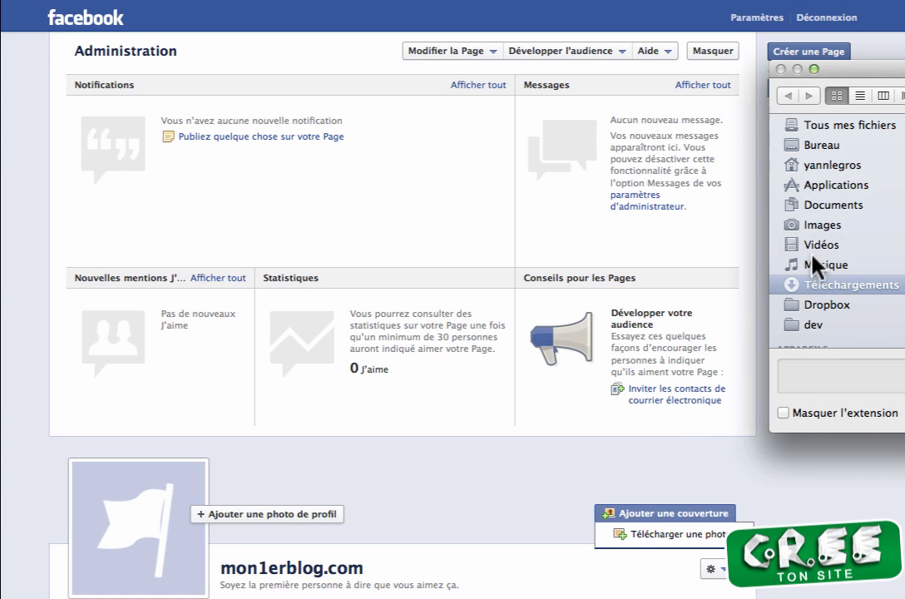
pyautogui.click(779, 143)
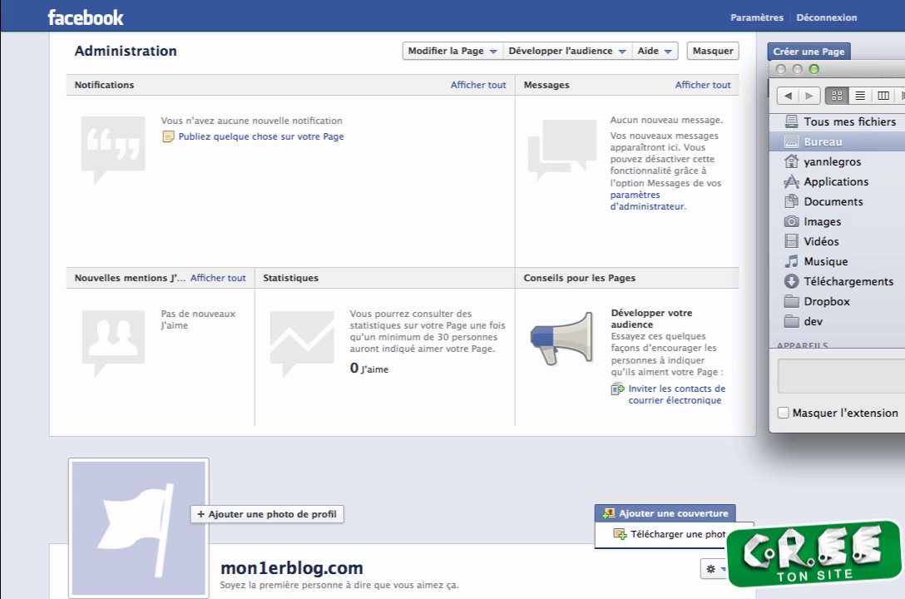
pyautogui.press('Escape')
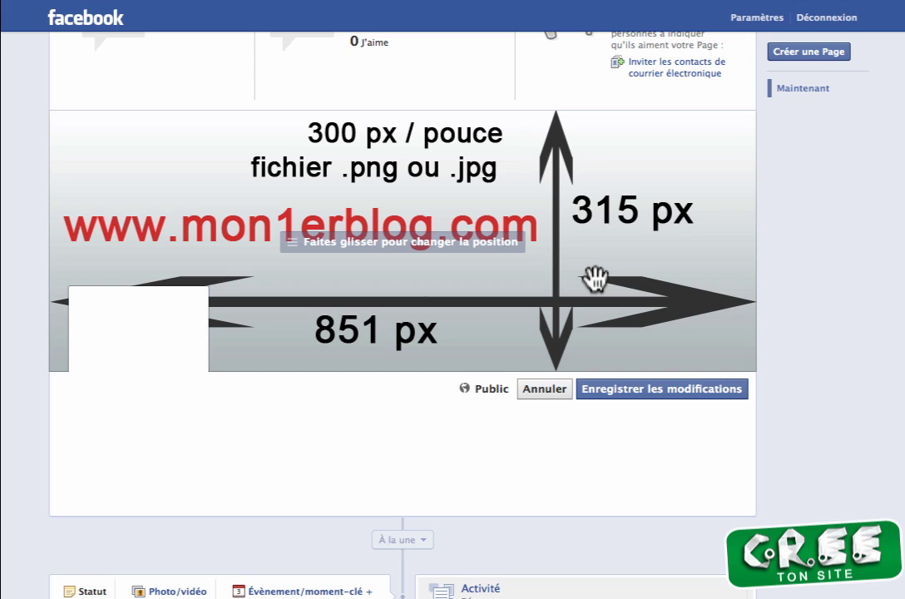
# Step: Save the new cover image, then begin uploading a profile picture via 'Télécharger une photo...'
pyautogui.click(668, 406)
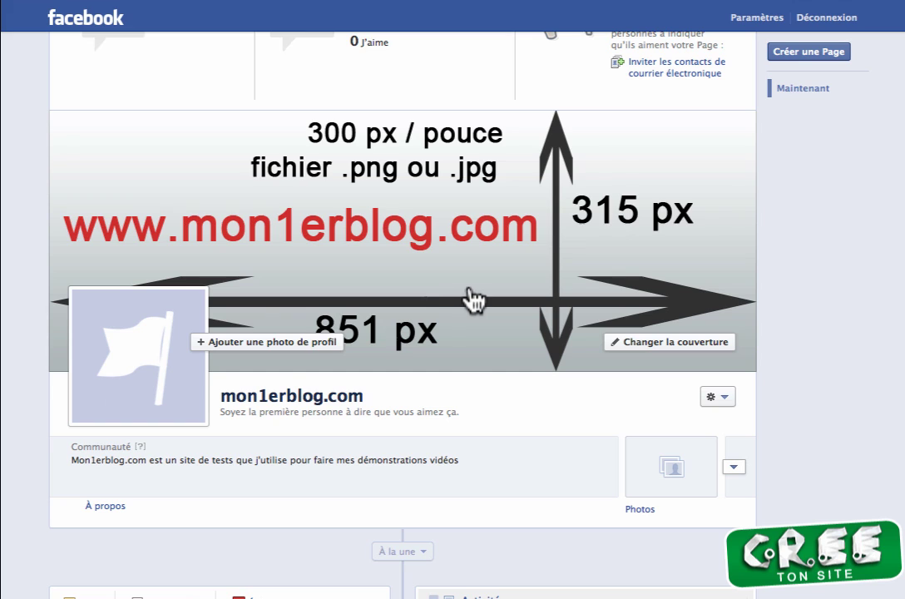
pyautogui.click(230, 349)
pyautogui.click(232, 382)
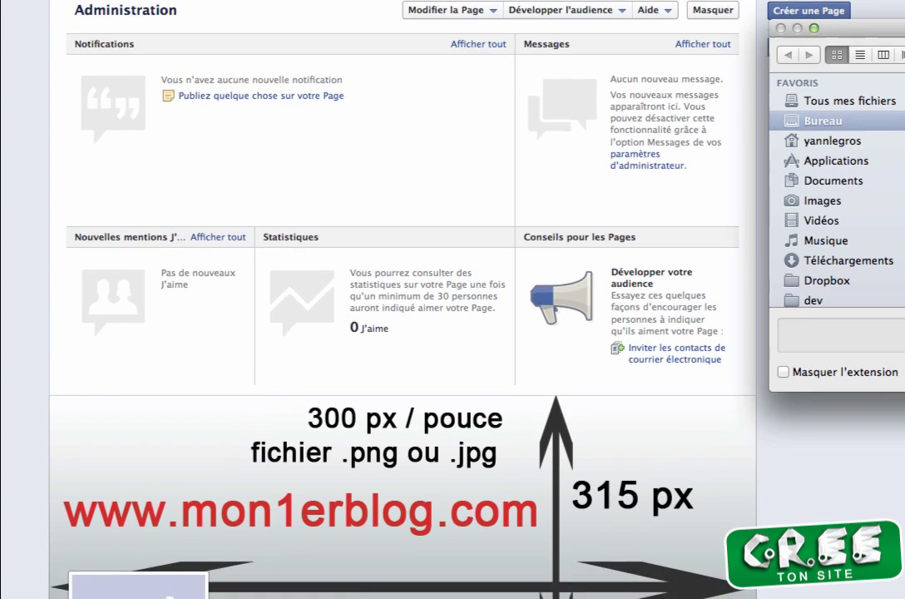
# Step: Confirm the 180 × 180 px guide image as the mon1erblog.com profile picture
pyautogui.press('Return')
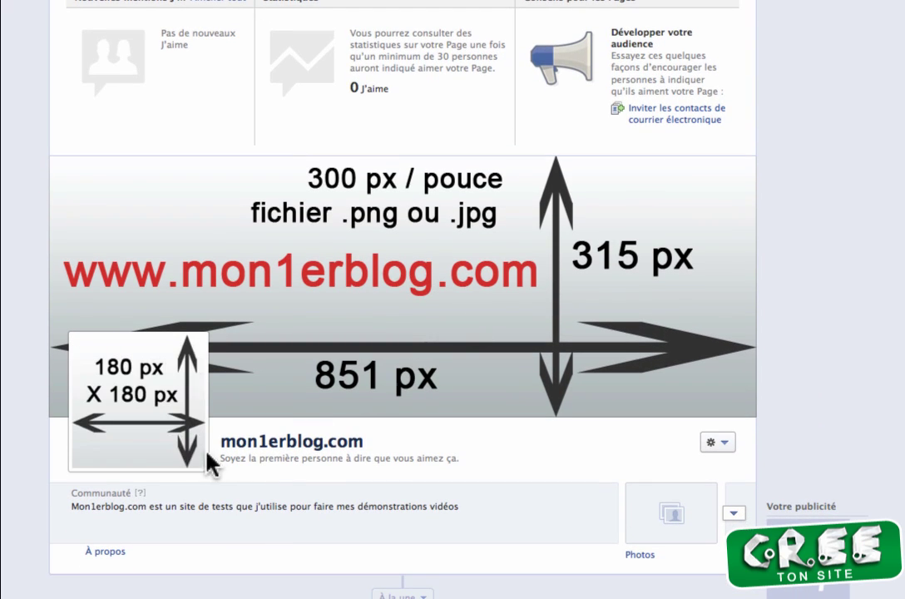
pyautogui.moveTo(142, 398)
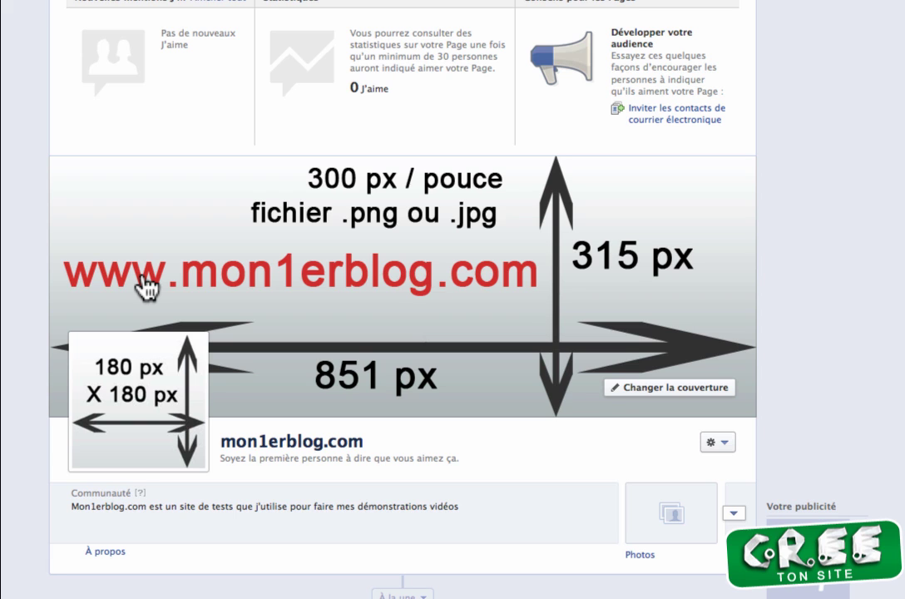
pyautogui.scroll(-3, 442, 449)
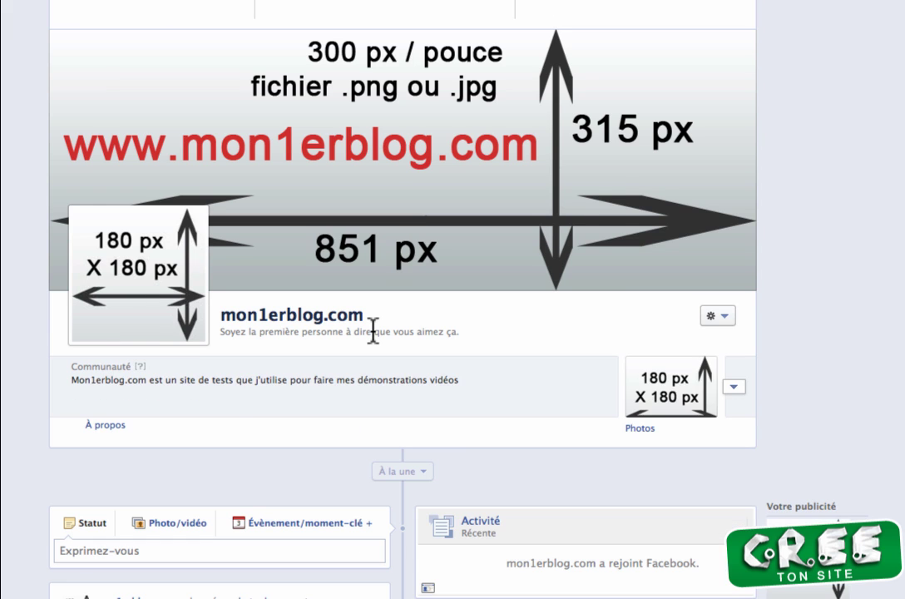
pyautogui.scroll(-3, 373, 329)
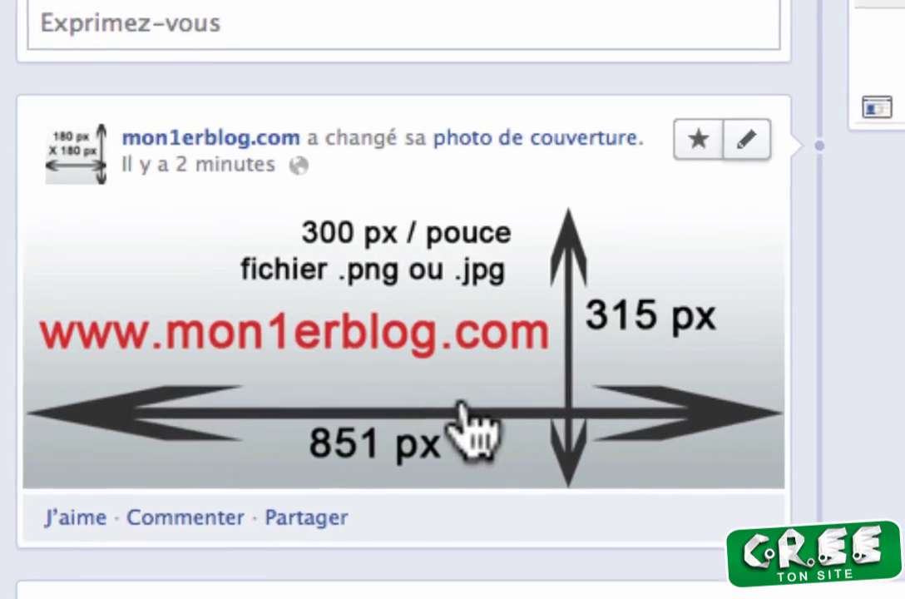
pyautogui.moveTo(74, 154)
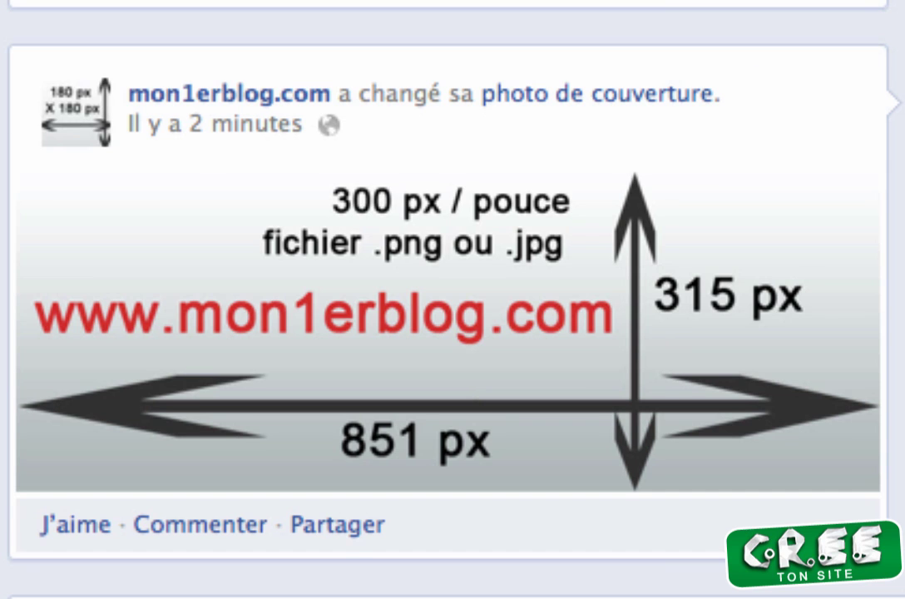
pyautogui.scroll(5, 449, 300)
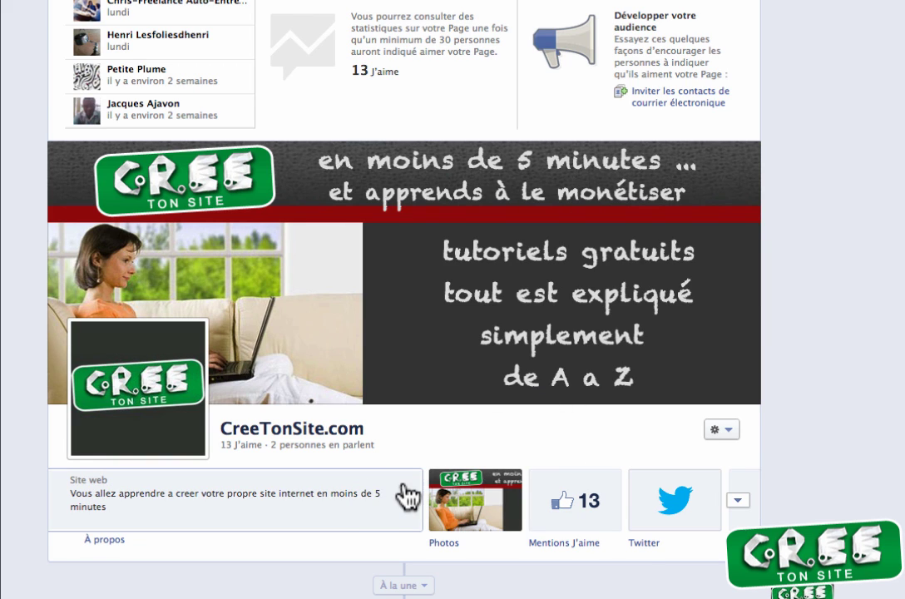
# Step: Pin the 'Comment créer son site en MOINS de 5 minutes' post with Verrouiller en haut
pyautogui.scroll(-5, 390, 482)
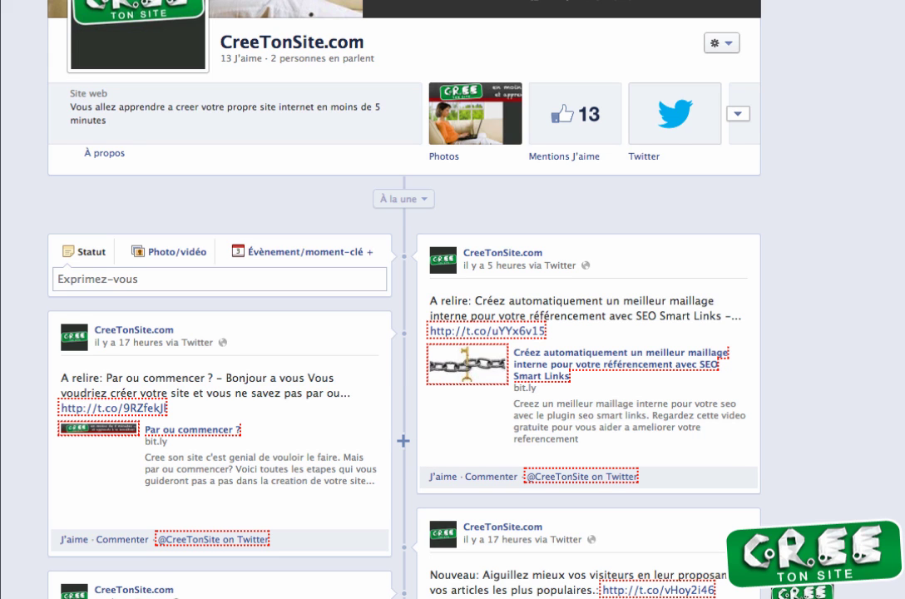
pyautogui.scroll(-4, 403, 441)
pyautogui.scroll(2, 402, 441)
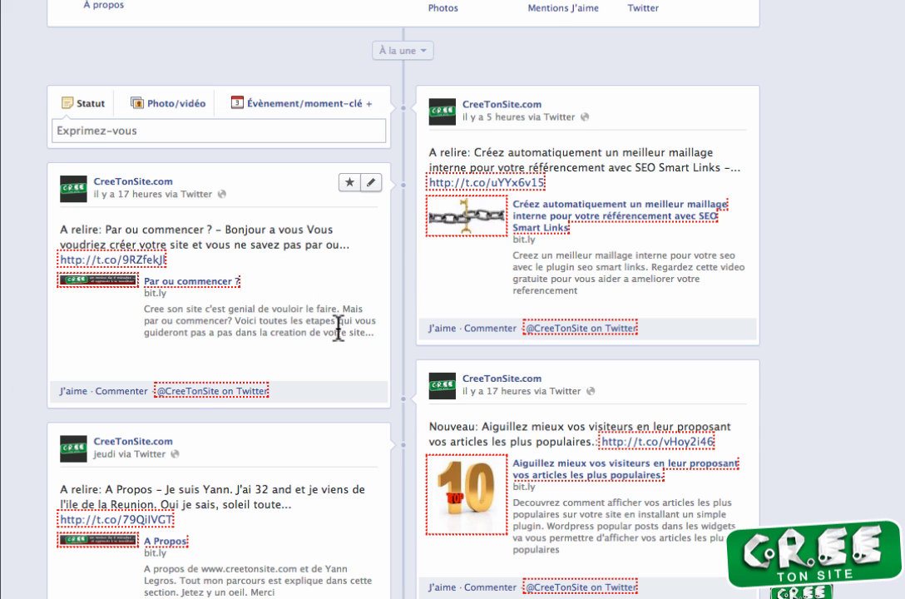
pyautogui.scroll(-1, 402, 421)
pyautogui.scroll(-10, 402, 416)
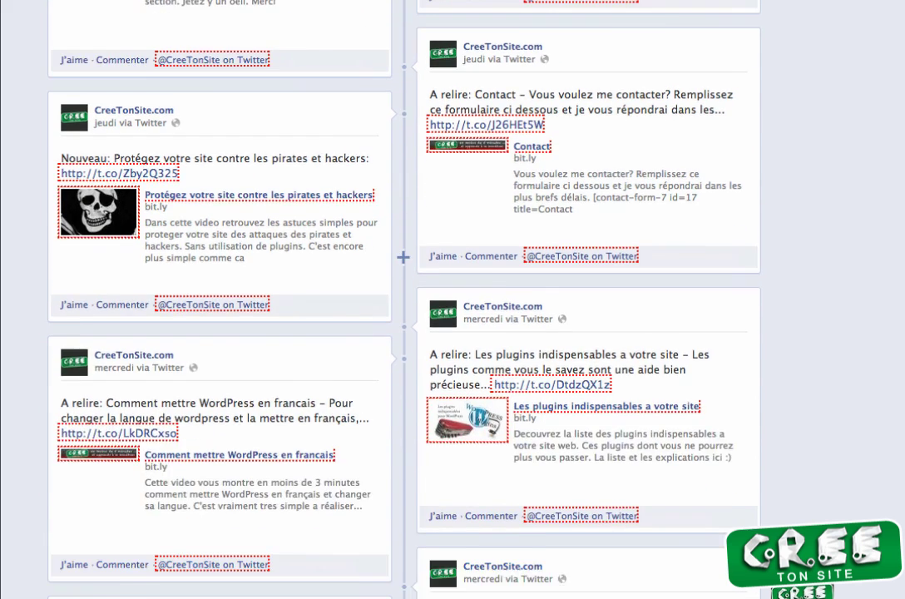
pyautogui.scroll(-8, 410, 440)
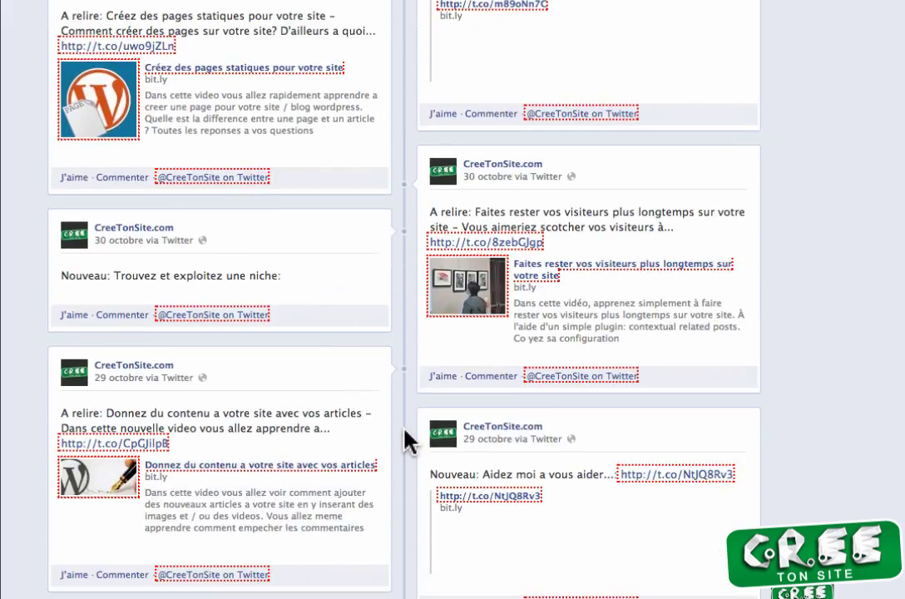
pyautogui.scroll(-15, 398, 510)
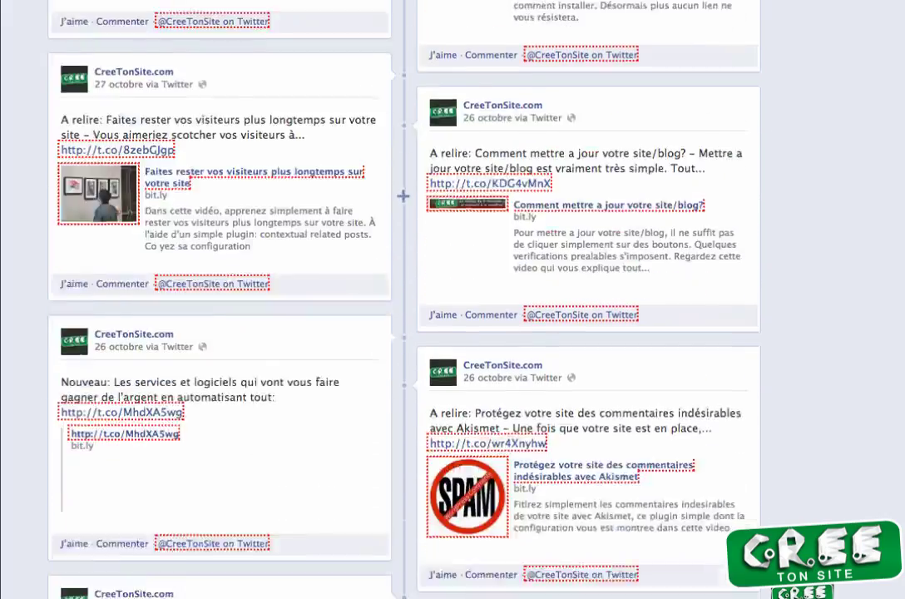
pyautogui.scroll(-15, 399, 509)
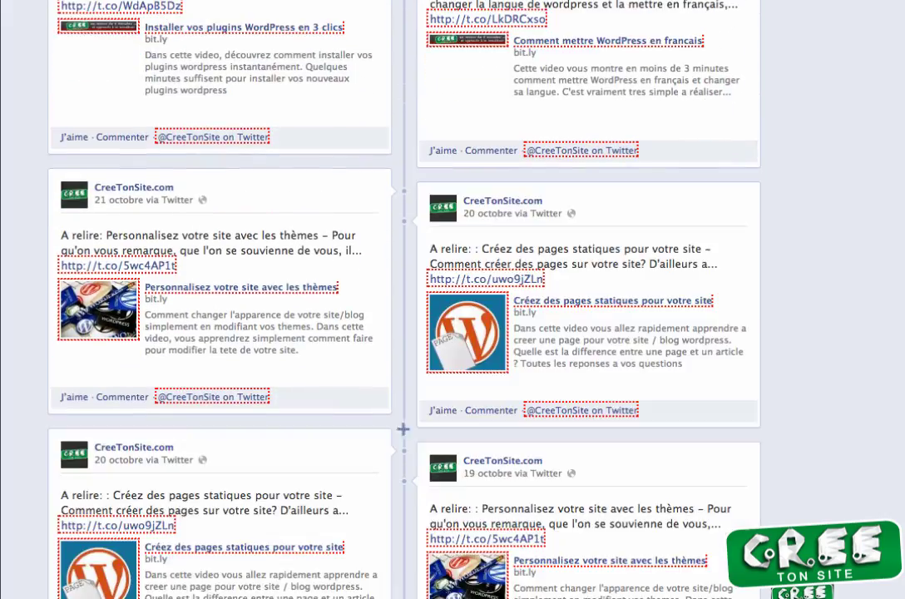
pyautogui.scroll(-15, 424, 416)
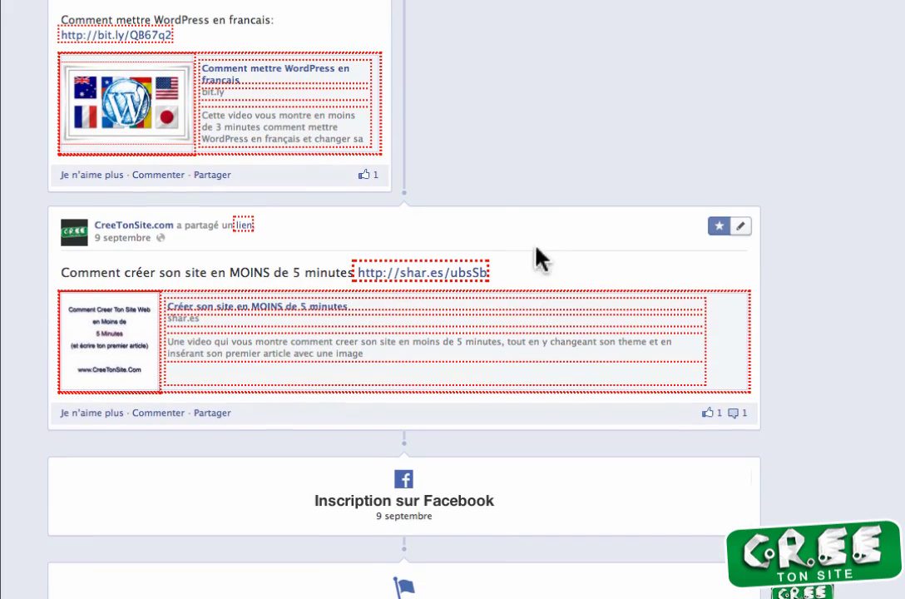
pyautogui.click(740, 227)
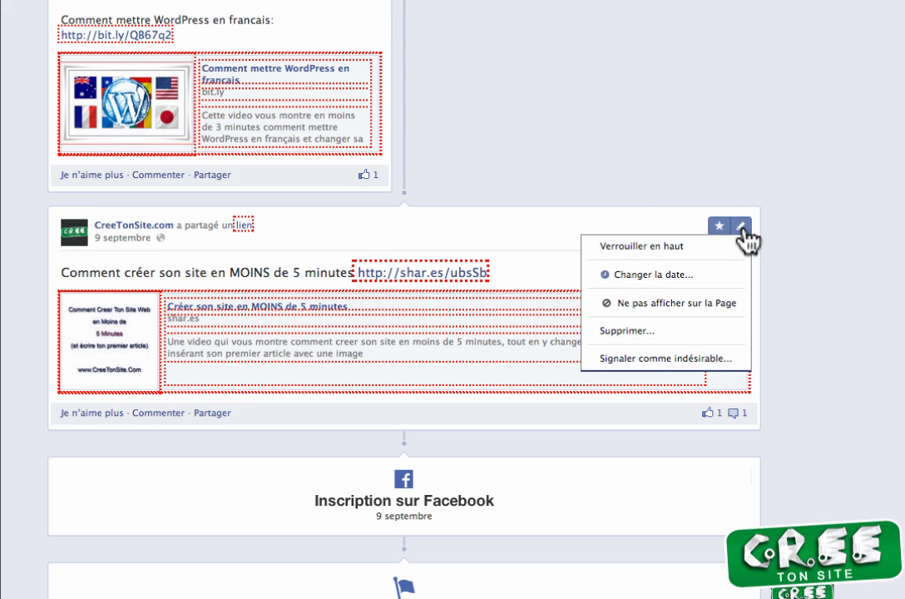
pyautogui.click(656, 248)
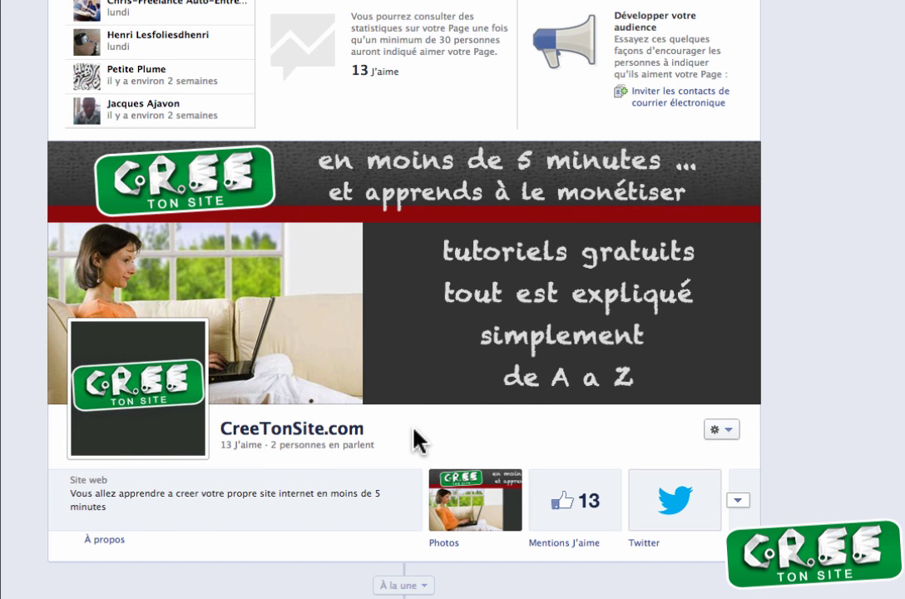
# Step: Highlight the 'Protégez votre site contre les pirates et hackers' post using its star button
pyautogui.scroll(-4, 414, 438)
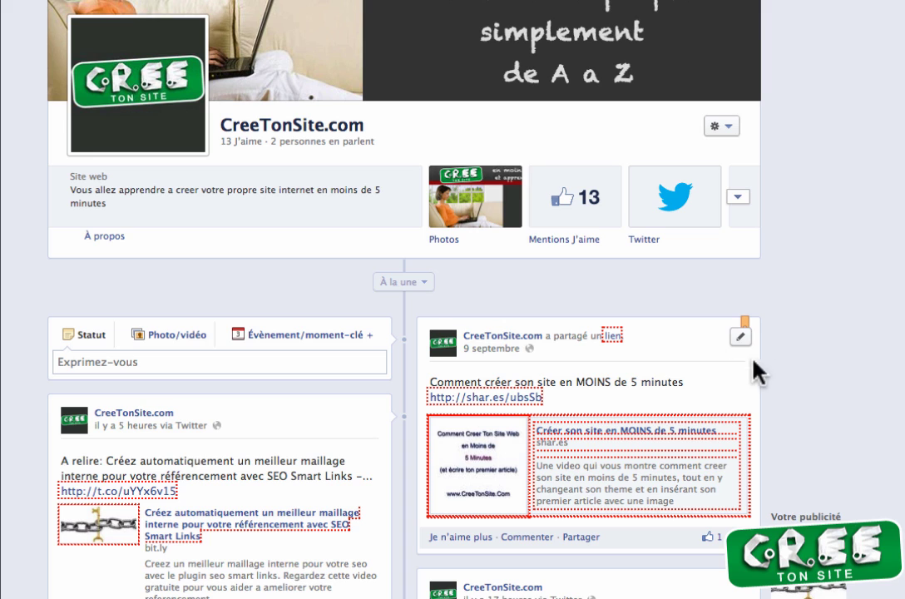
pyautogui.scroll(-4, 780, 374)
pyautogui.scroll(-5, 606, 420)
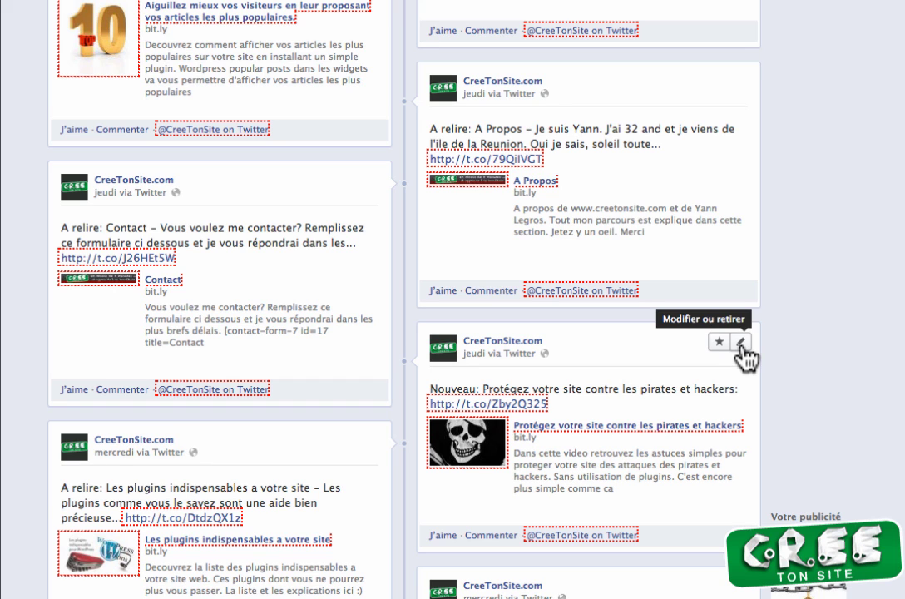
pyautogui.scroll(-1, 743, 356)
pyautogui.click(740, 301)
pyautogui.click(701, 293)
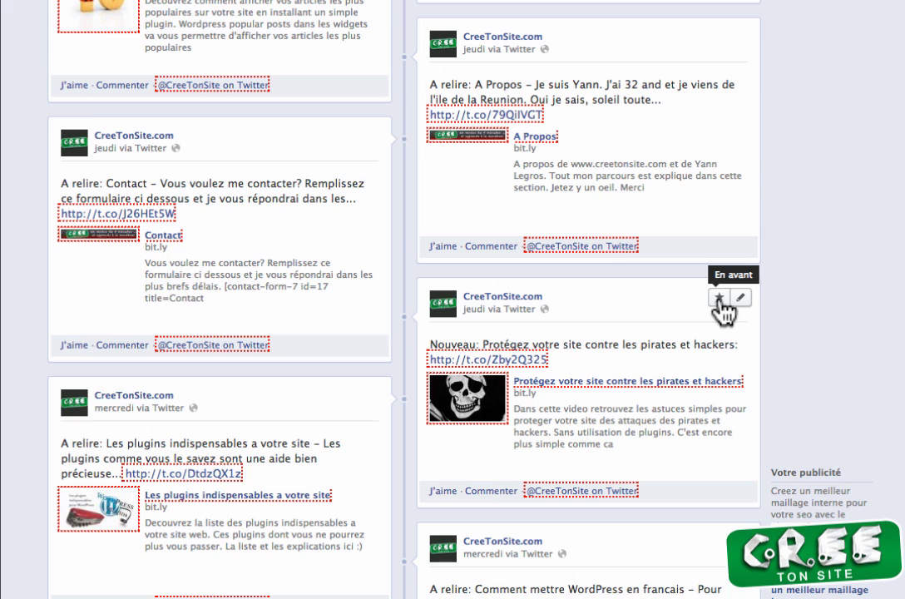
pyautogui.click(719, 299)
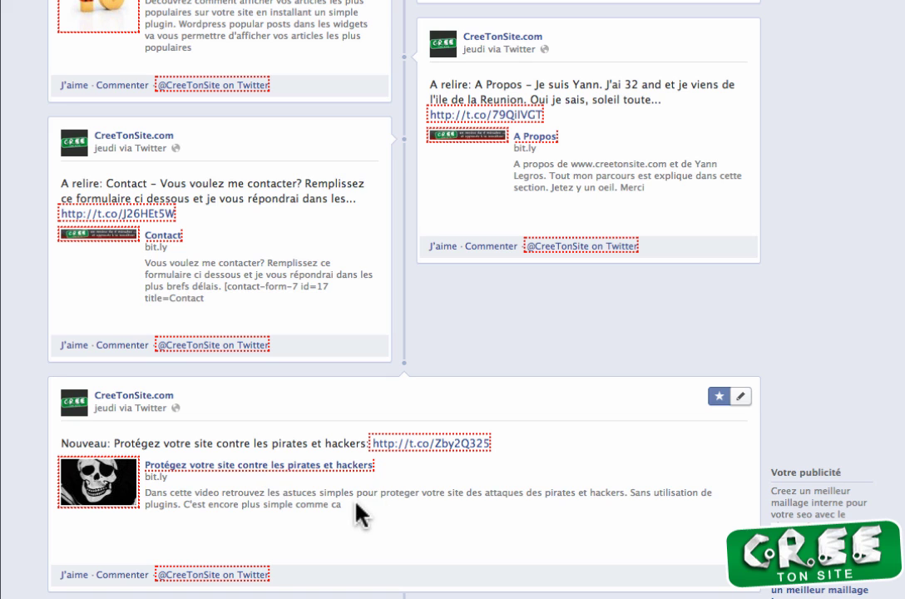
pyautogui.scroll(-1, 358, 507)
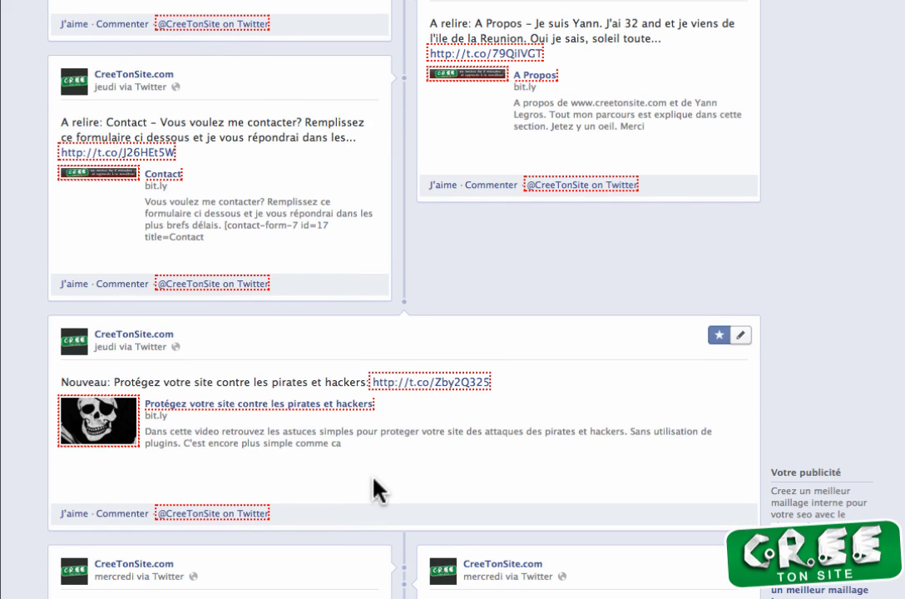
pyautogui.scroll(8, 374, 491)
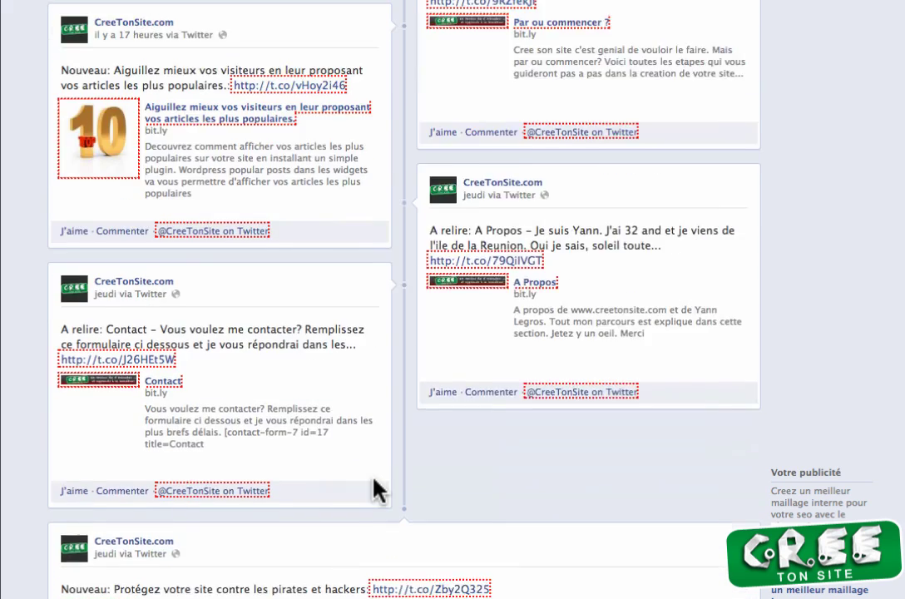
pyautogui.scroll(10, 373, 480)
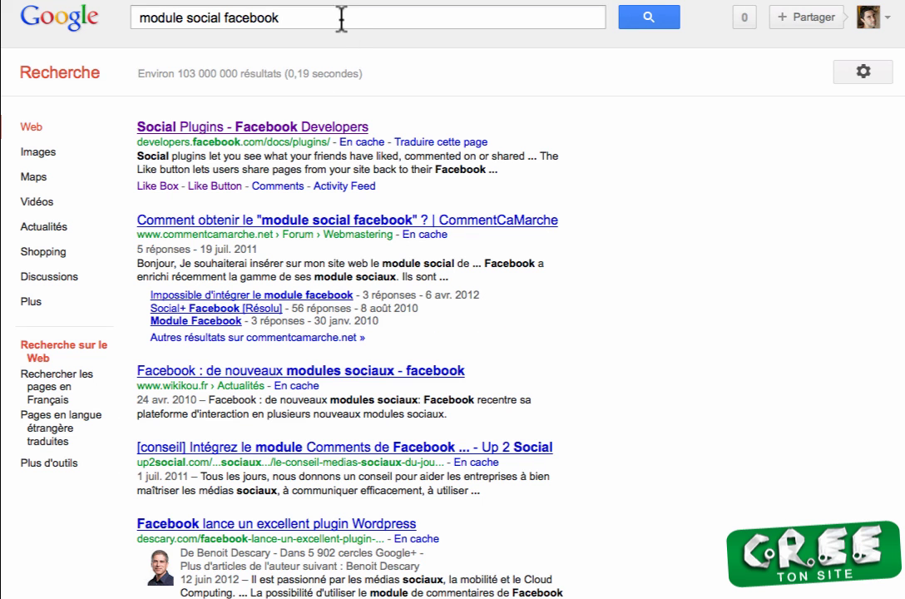
# Step: Open the 'Social Plugins - Facebook Developers' result for the 'module social facebook' search
pyautogui.tripleClick(343, 19)
pyautogui.click(463, 105)
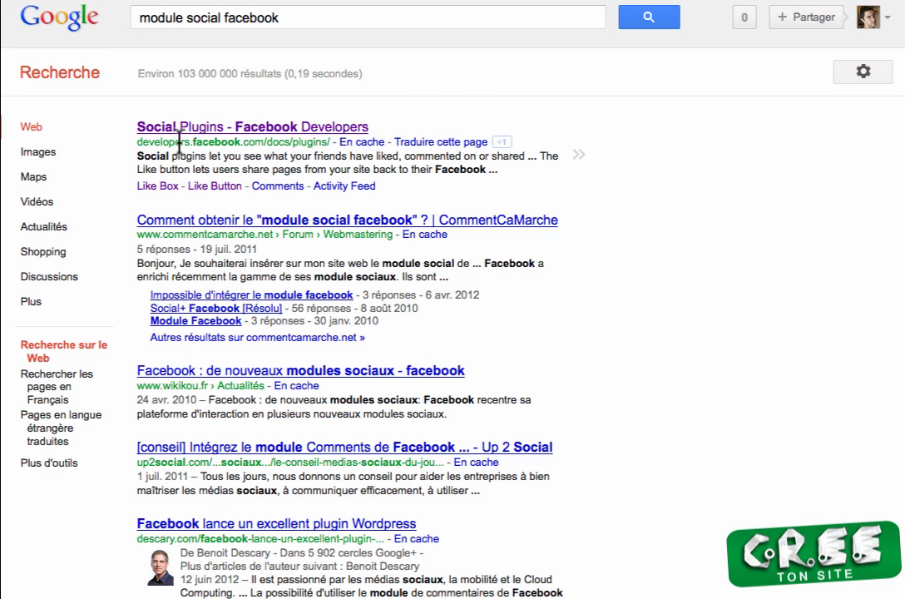
pyautogui.click(210, 129)
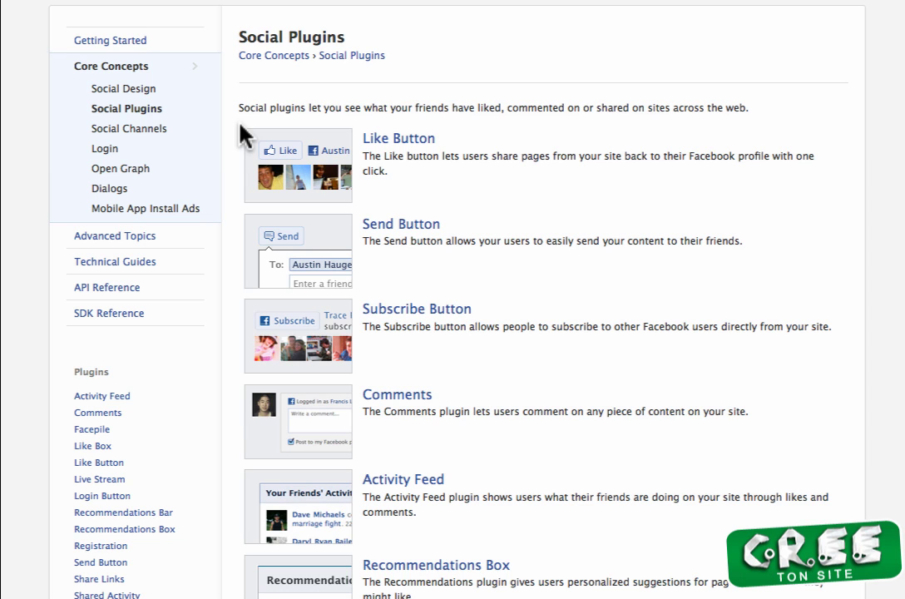
# Step: Scroll the Like Box page down to its configuration form and live preview
pyautogui.scroll(-1, 553, 275)
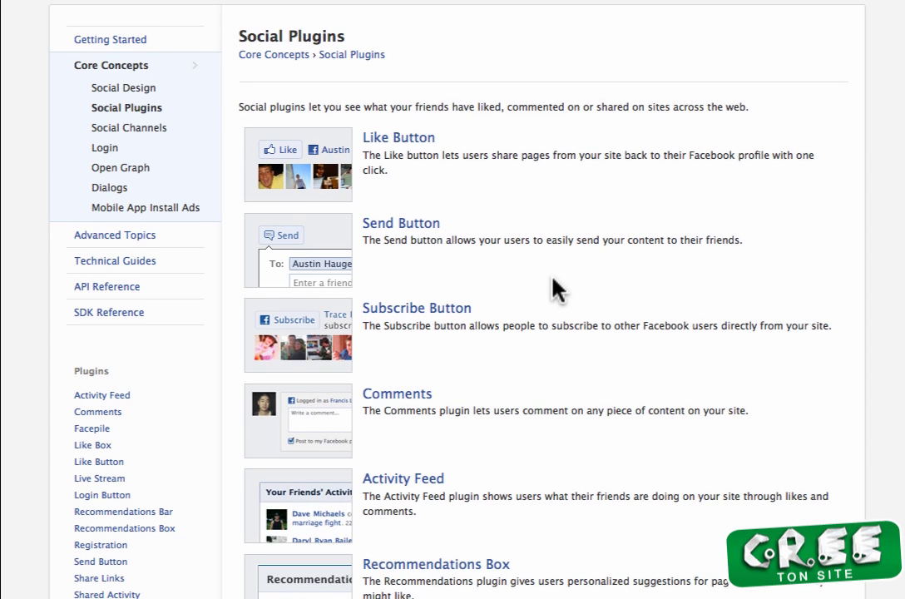
pyautogui.scroll(-3, 519, 316)
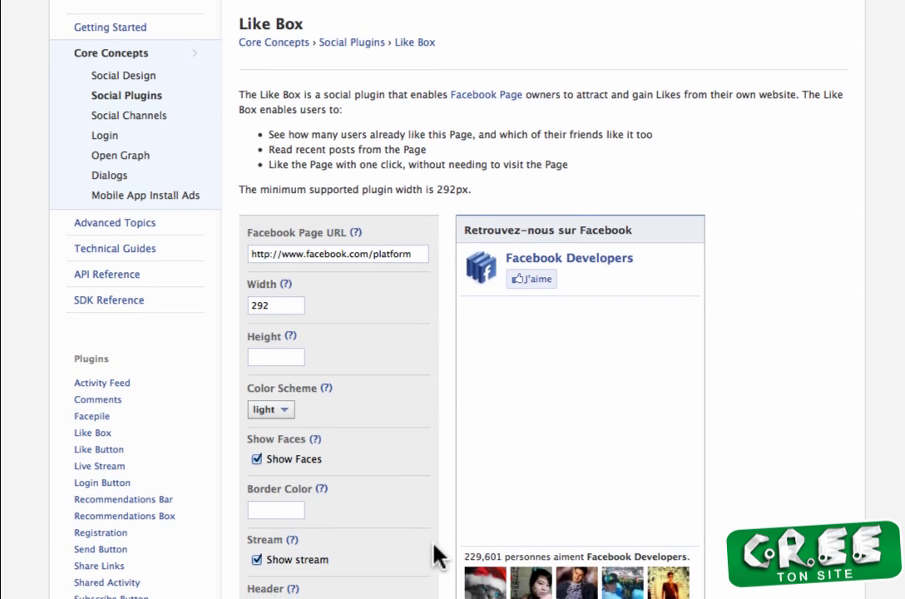
pyautogui.scroll(-2, 434, 545)
pyautogui.scroll(-2, 345, 196)
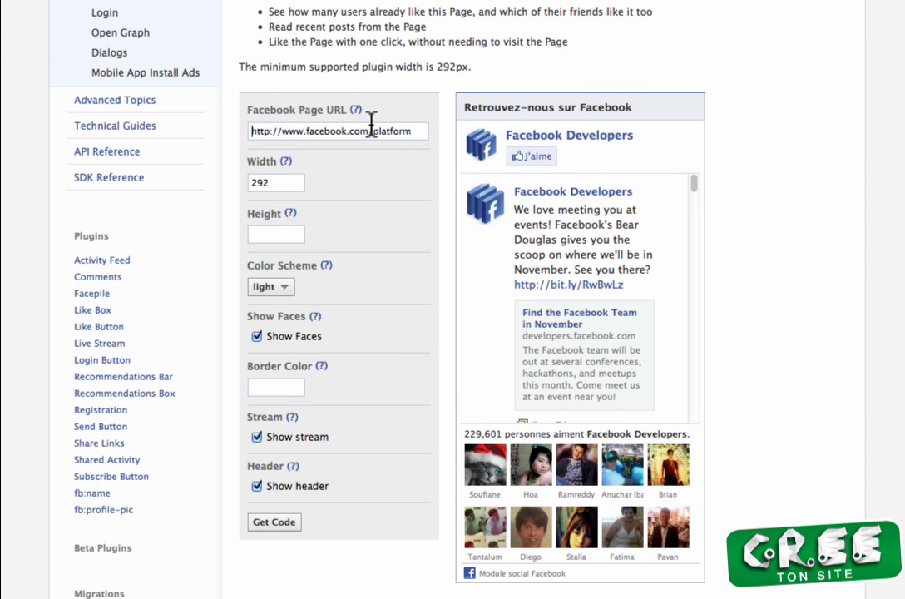
# Step: Set the Like Box page URL to mon1erblog.com, preview the dark scheme, then keep light
pyautogui.hotkey('ctrl', 'v')
pyautogui.click(285, 179)
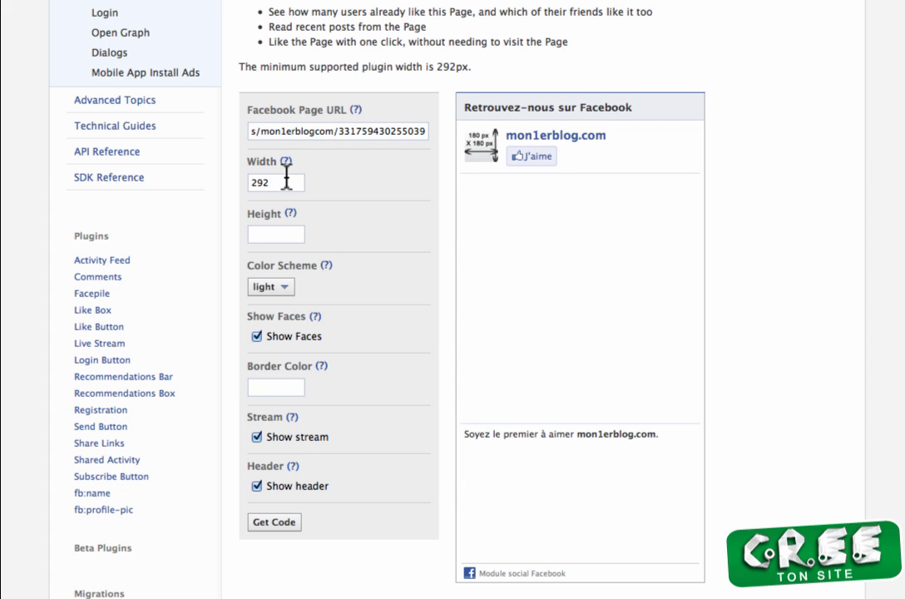
pyautogui.click(291, 287)
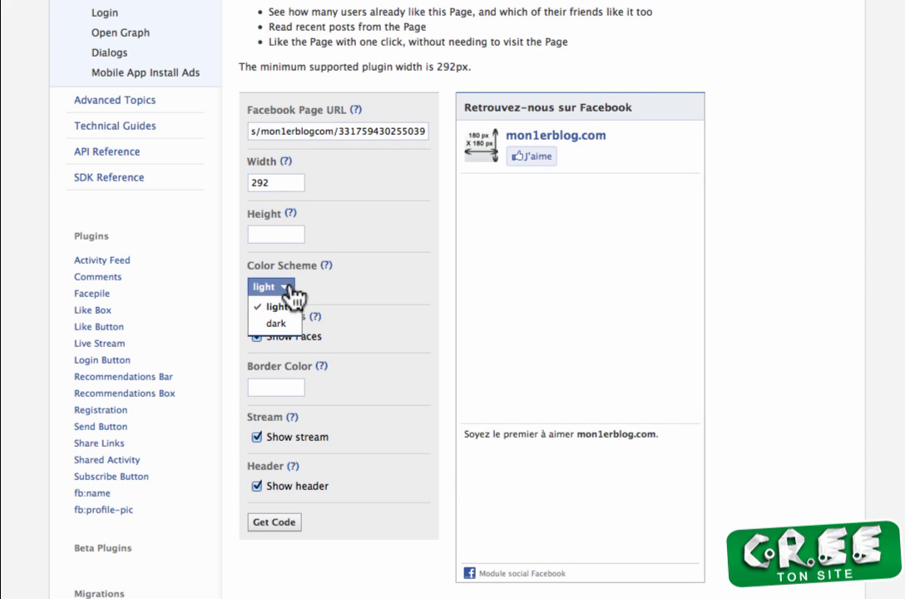
pyautogui.click(277, 324)
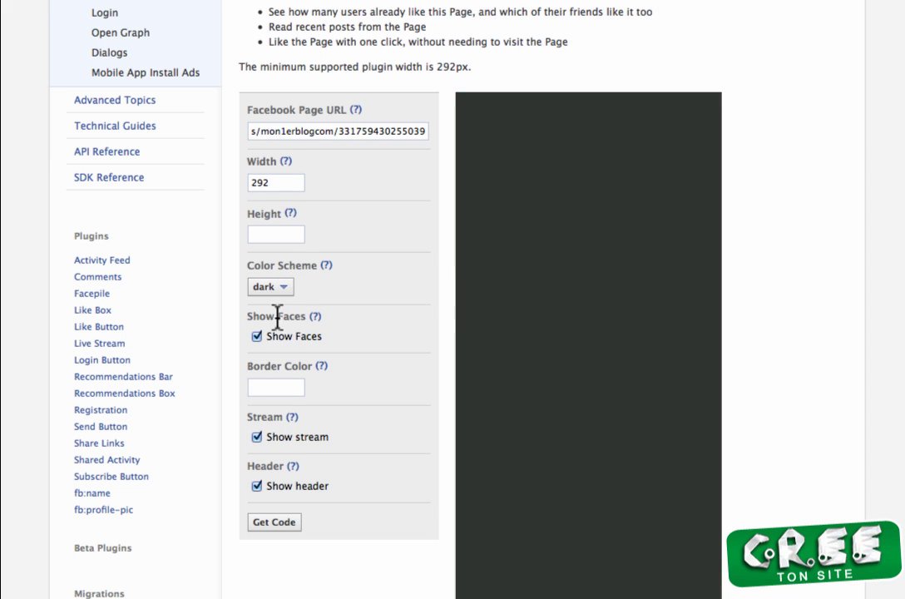
pyautogui.click(289, 288)
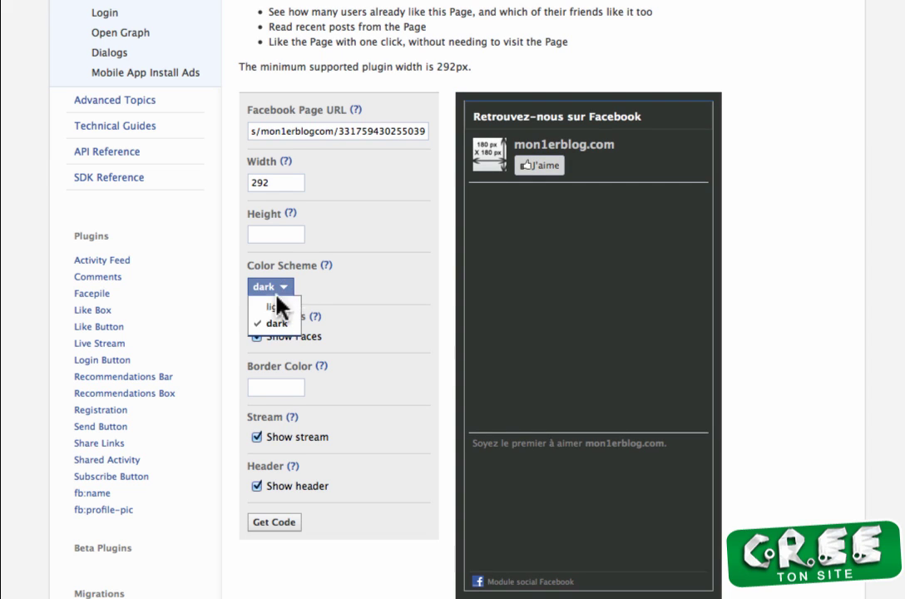
pyautogui.click(264, 305)
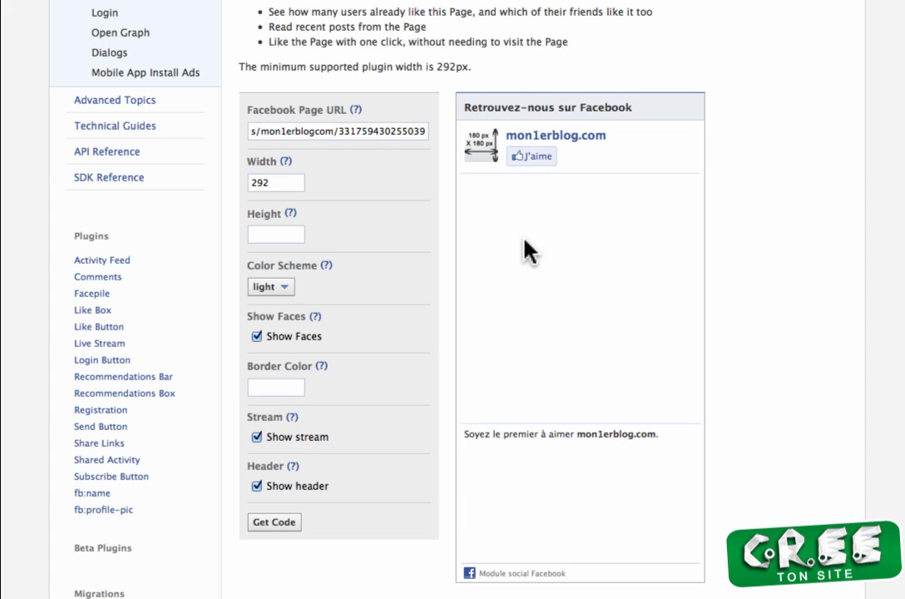
# Step: Turn off Show stream and generate the Like Box embed code
pyautogui.click(257, 436)
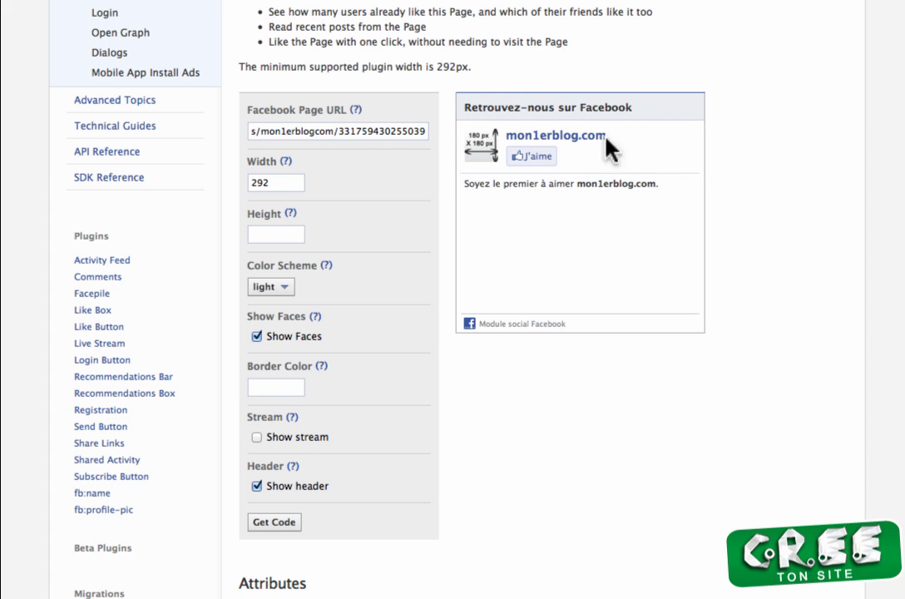
pyautogui.click(275, 523)
pyautogui.scroll(2, 485, 460)
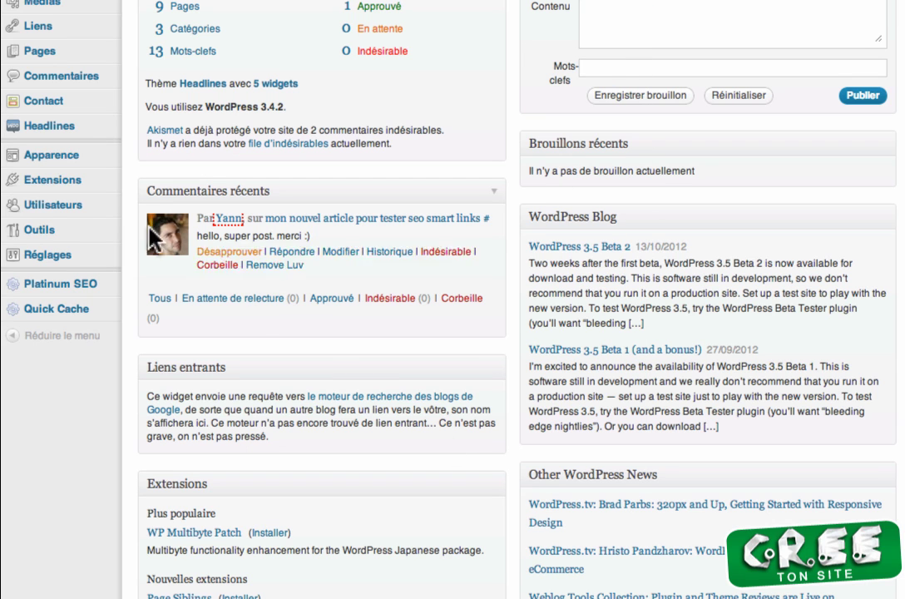
# Step: Go to Apparence > Widgets in the WordPress admin menu
pyautogui.moveTo(58, 159)
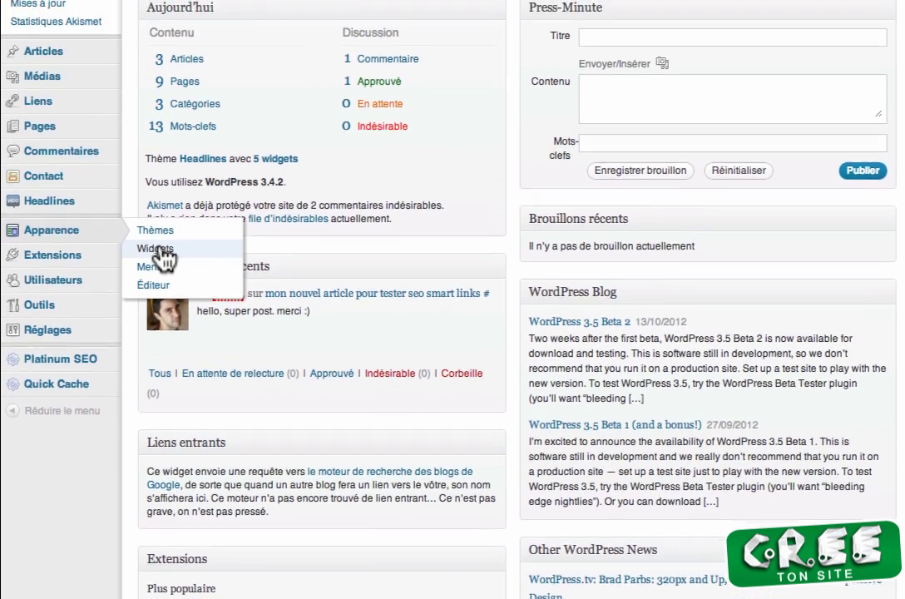
pyautogui.click(158, 229)
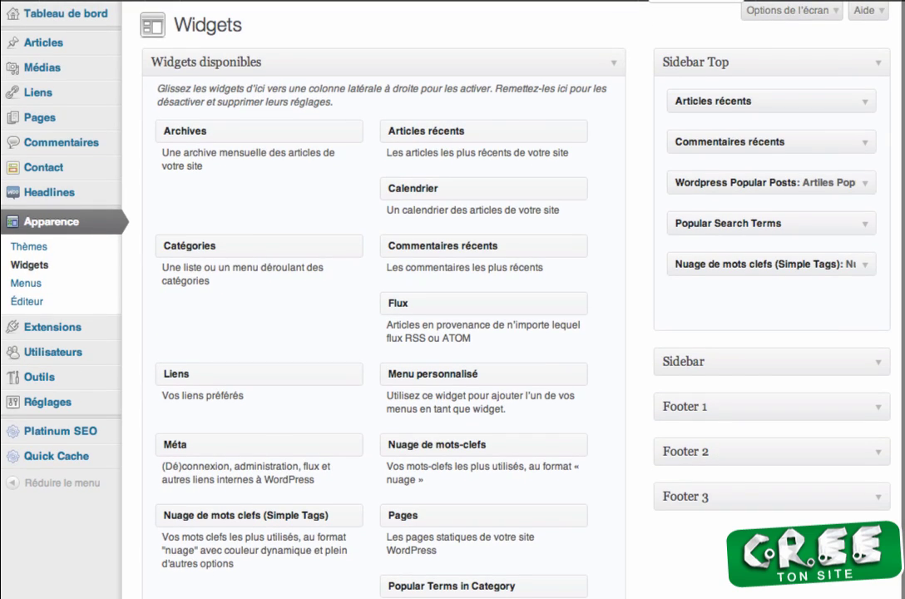
pyautogui.click(684, 2)
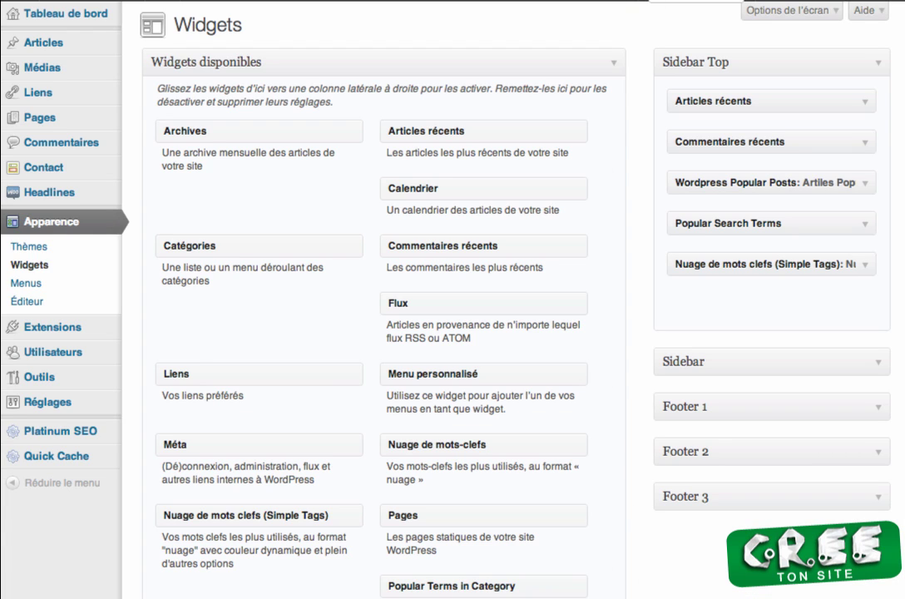
# Step: Add a Texte widget to Sidebar Top titled 'Retrouvez nous sur facebook'
pyautogui.moveTo(499, 594); pyautogui.dragTo(733, 134)
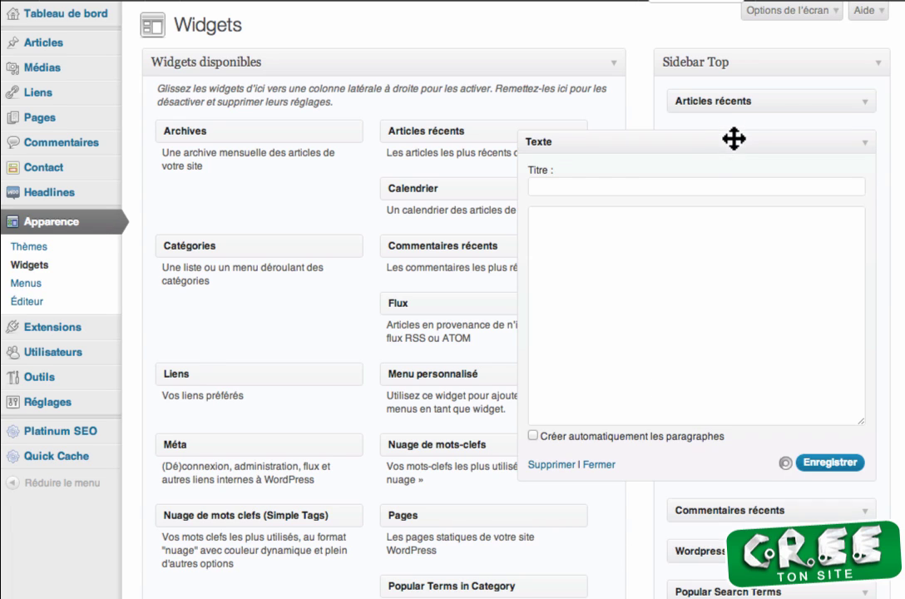
pyautogui.click(663, 183)
pyautogui.write('Retro')
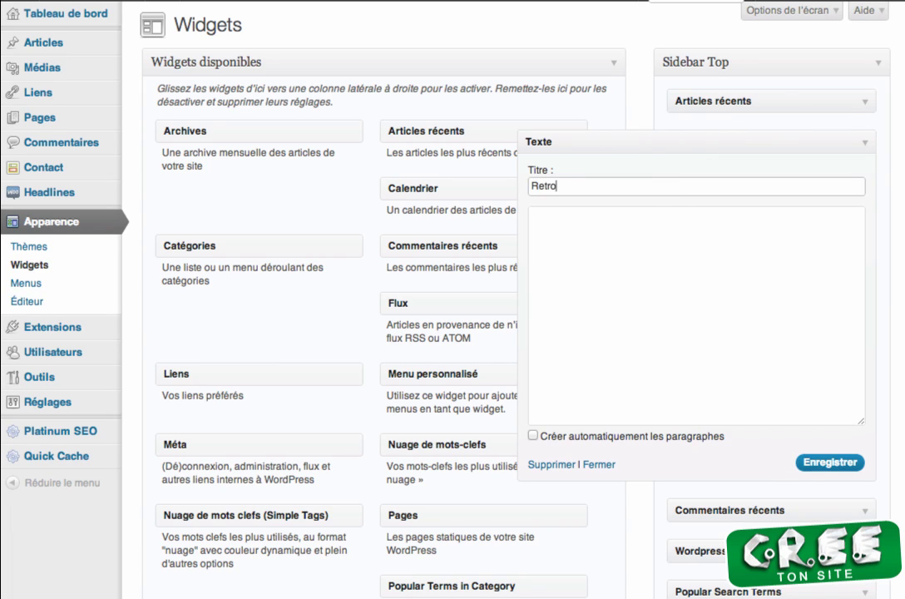
pyautogui.write('uvez nous sur facebook')
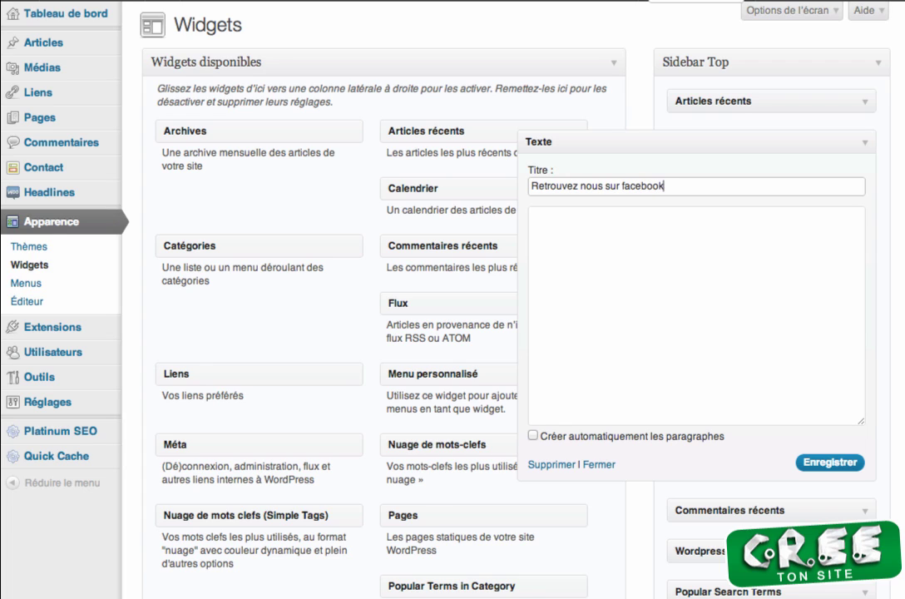
pyautogui.press('Tab')
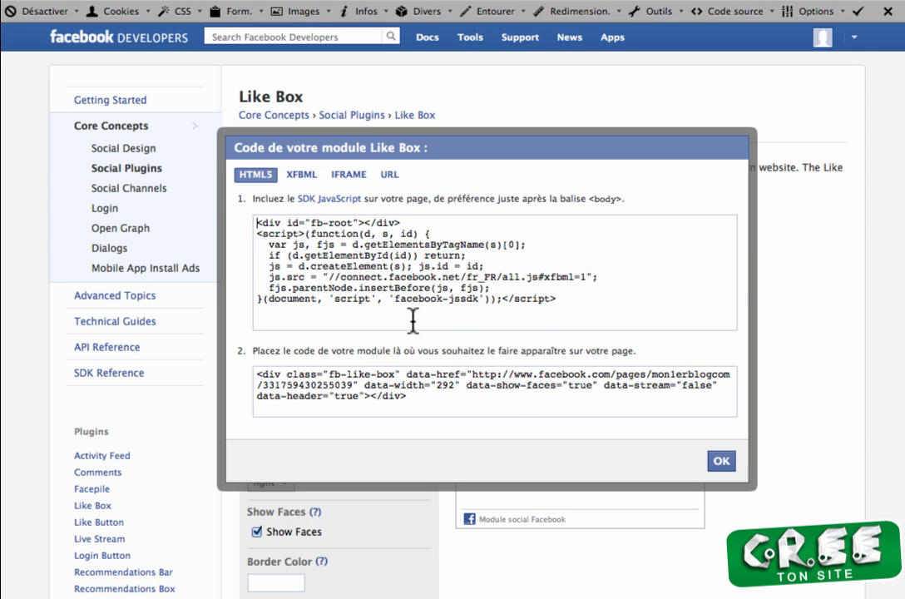
# Step: Paste the Facebook SDK script and the Like Box div into the widget and save it
pyautogui.moveTo(384, 321); pyautogui.dragTo(215, 200)
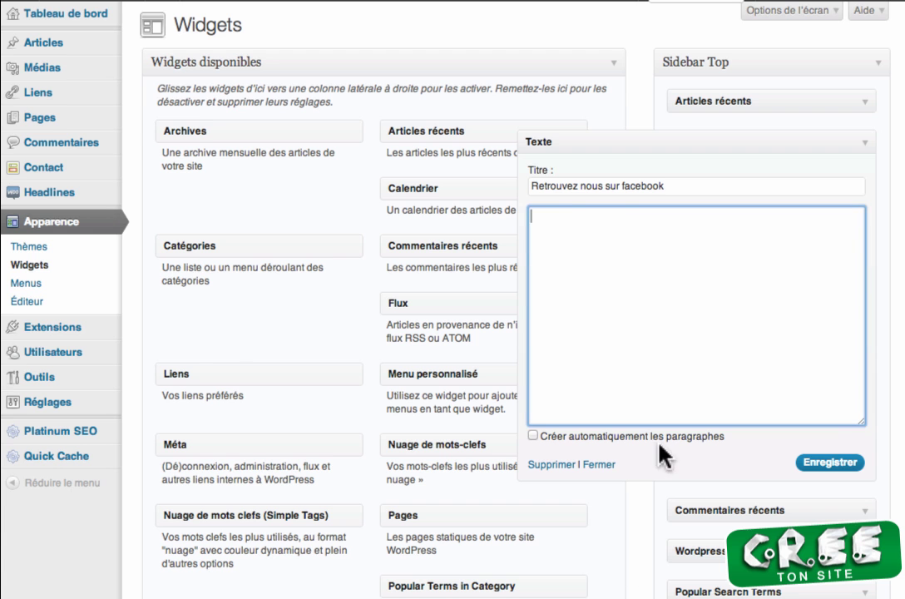
pyautogui.write('<div id="fb-root"></div> <script>(function(d, s, id) {   var js, fjs = d.getElementsByTagName(s)[0];   if (d.getElementById(id)) return;   js = d.createElement(s); js.id = id;   js.src = "//connect.facebook.net/fr_FR/all.js#xfbml=1";   fjs.parentNode.insertBefore(js, fjs); }(document, \'script\', \'facebook-jssdk\'));</script>')
pyautogui.press('Return')
pyautogui.press('Return')
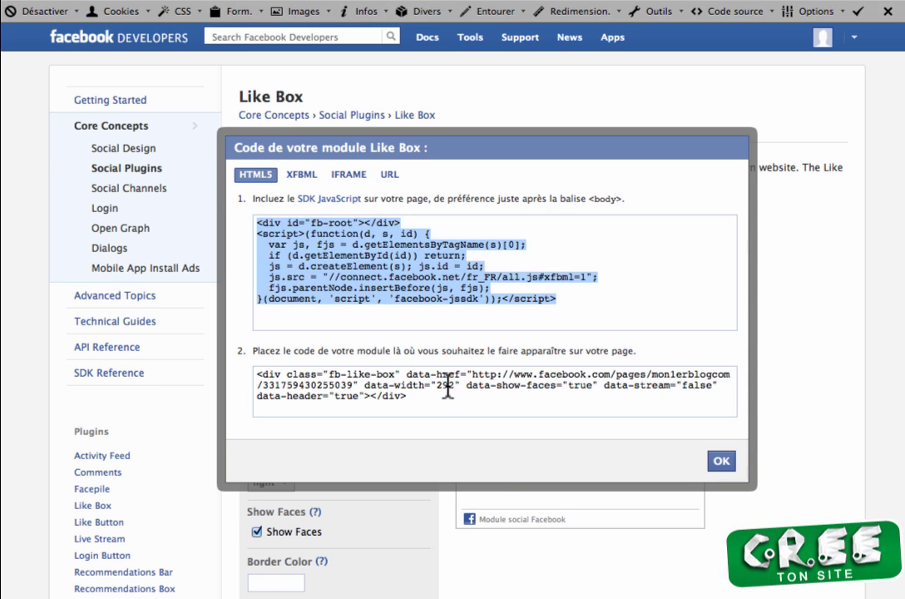
pyautogui.click(559, 331)
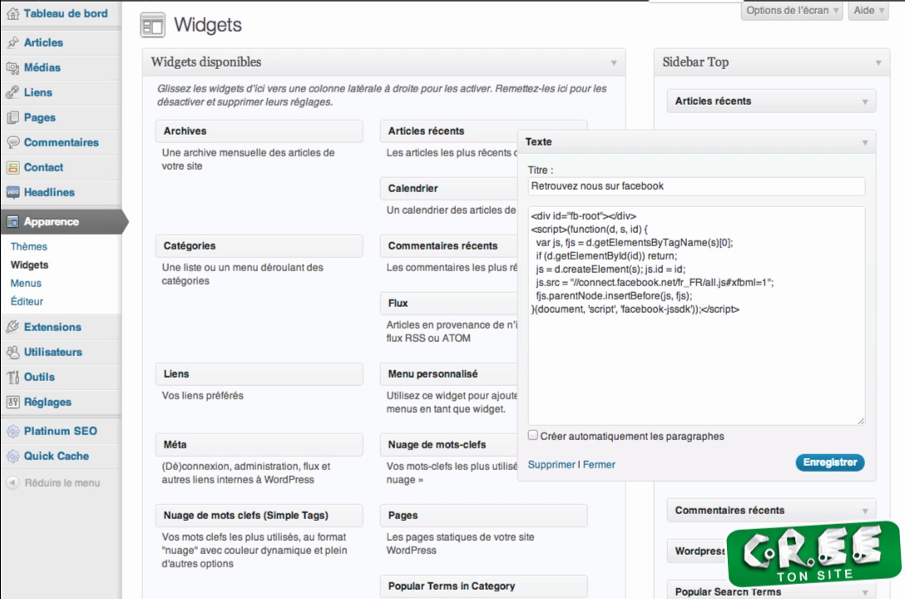
pyautogui.press('super+v')
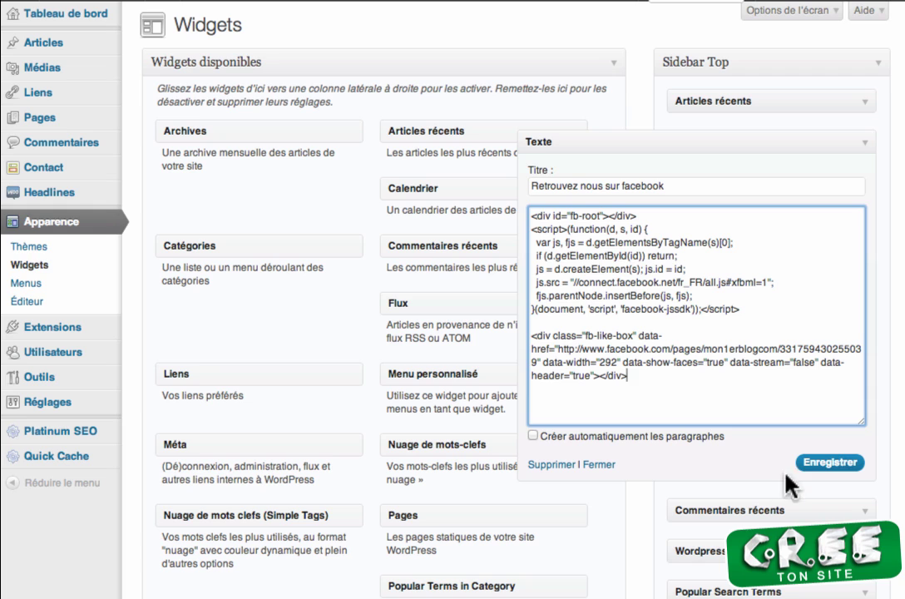
pyautogui.click(825, 463)
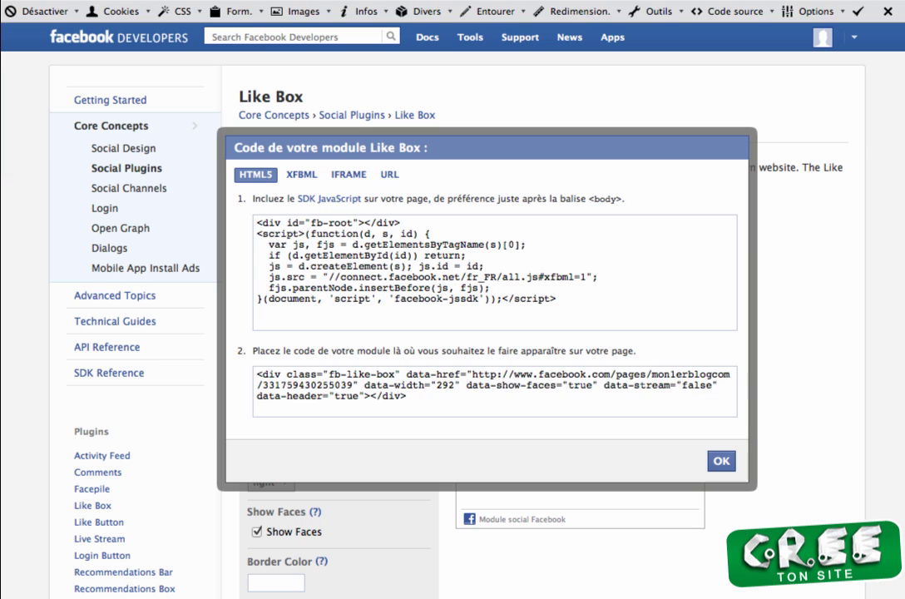
# Step: Change the Like Box width to 252 and regenerate its embed code
pyautogui.hotkey('ctrl', 'a')
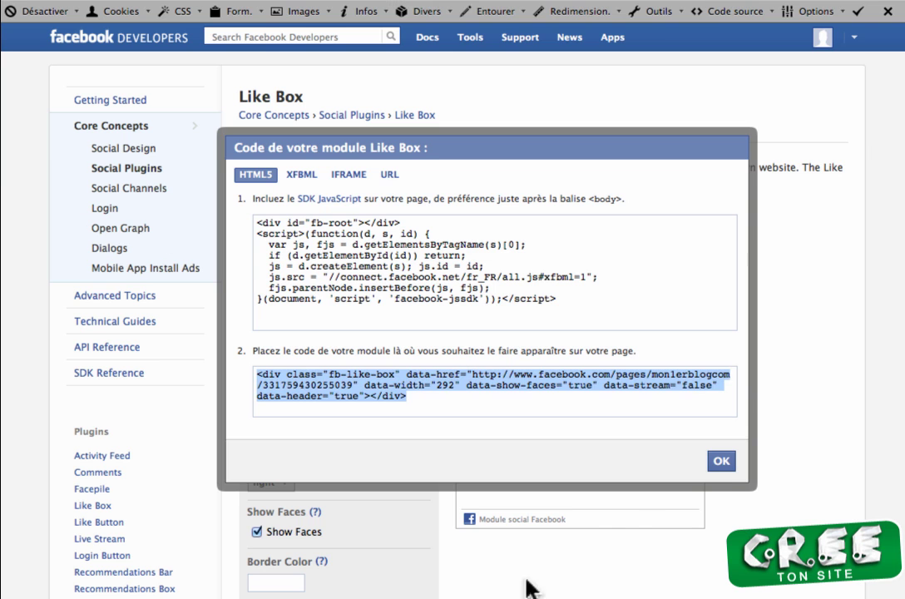
pyautogui.click(721, 461)
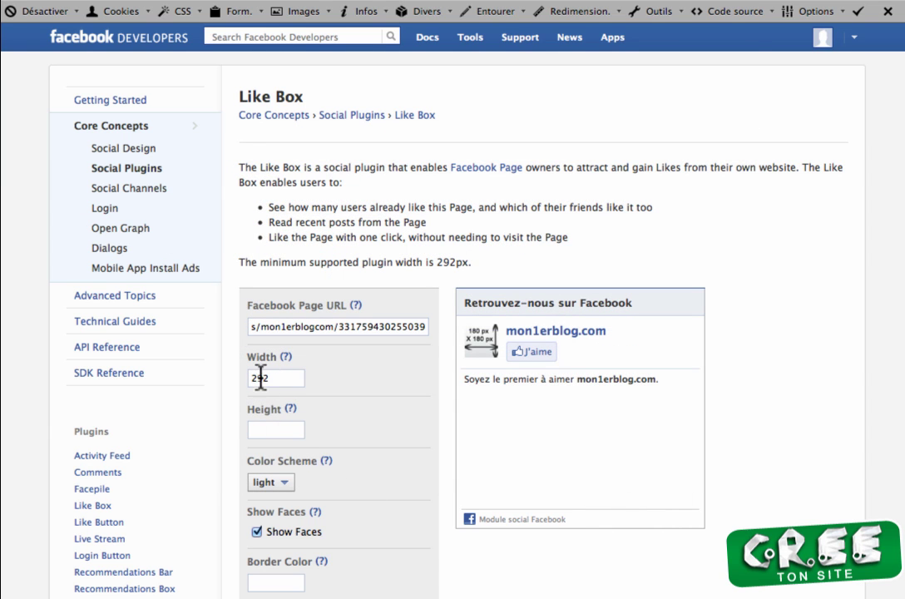
pyautogui.click(261, 377)
pyautogui.press('BackSpace')
pyautogui.write('5')
pyautogui.click(275, 596)
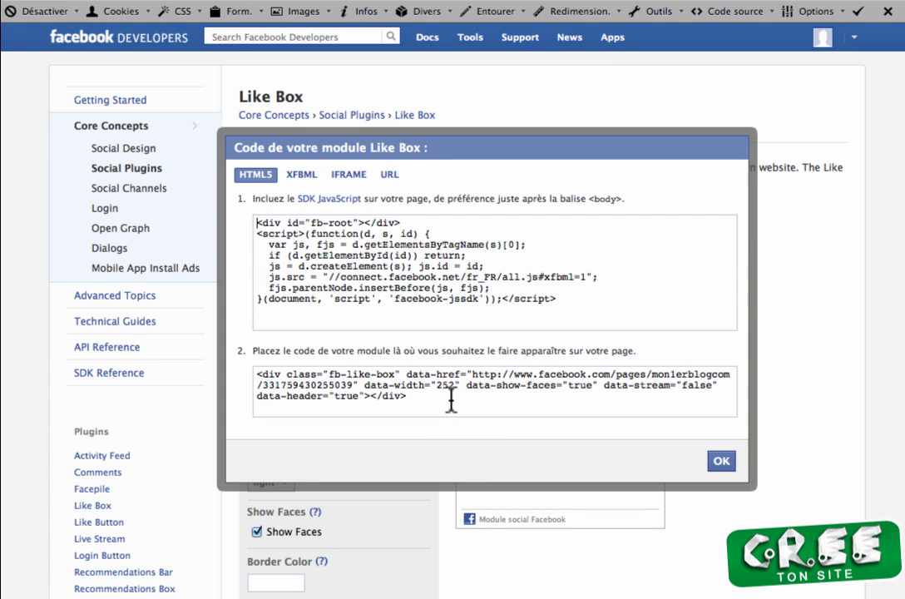
# Step: Replace the widget's old Like Box code with the 252-wide version, save, and reload the blog
pyautogui.moveTo(444, 397); pyautogui.dragTo(223, 354)
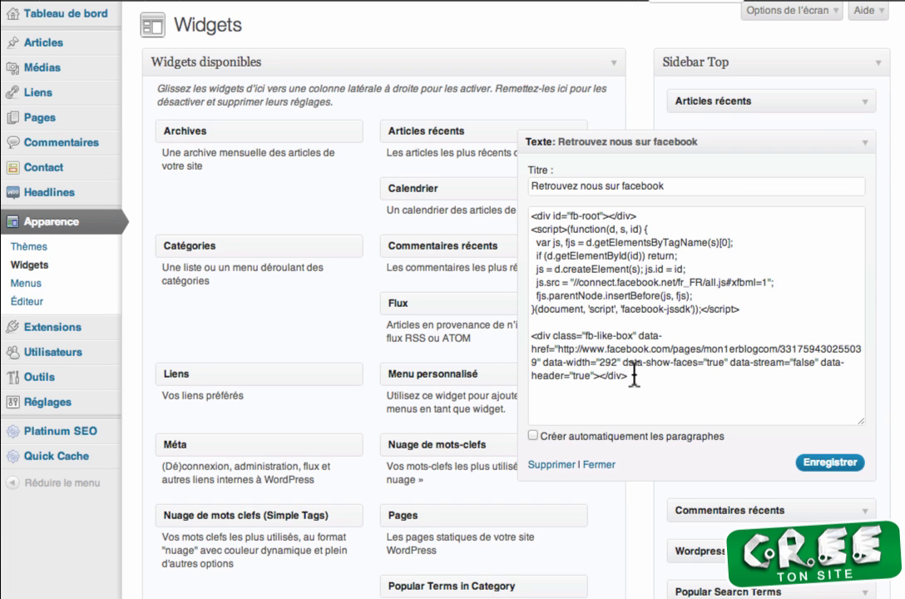
pyautogui.tripleClick(530, 326)
pyautogui.click(816, 462)
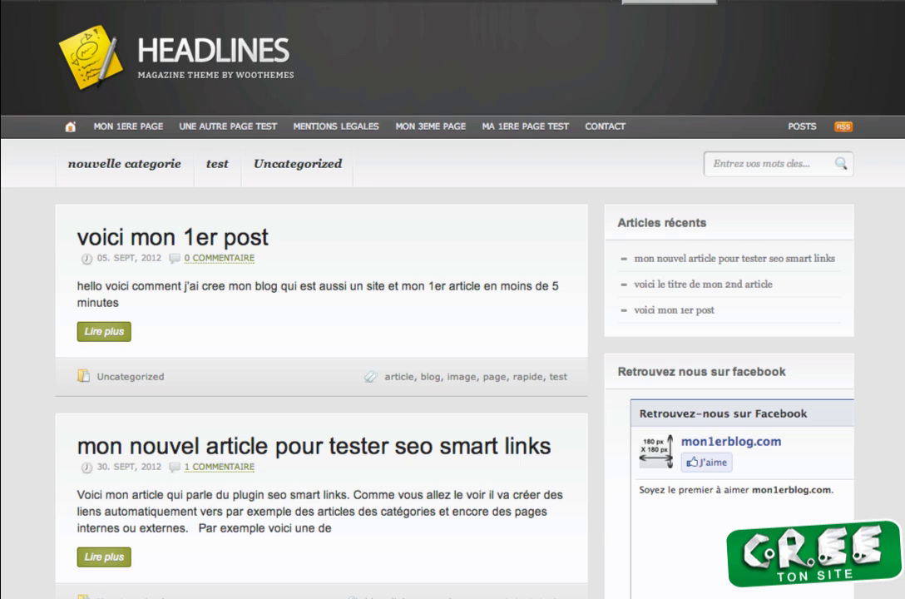
pyautogui.press('super+r')
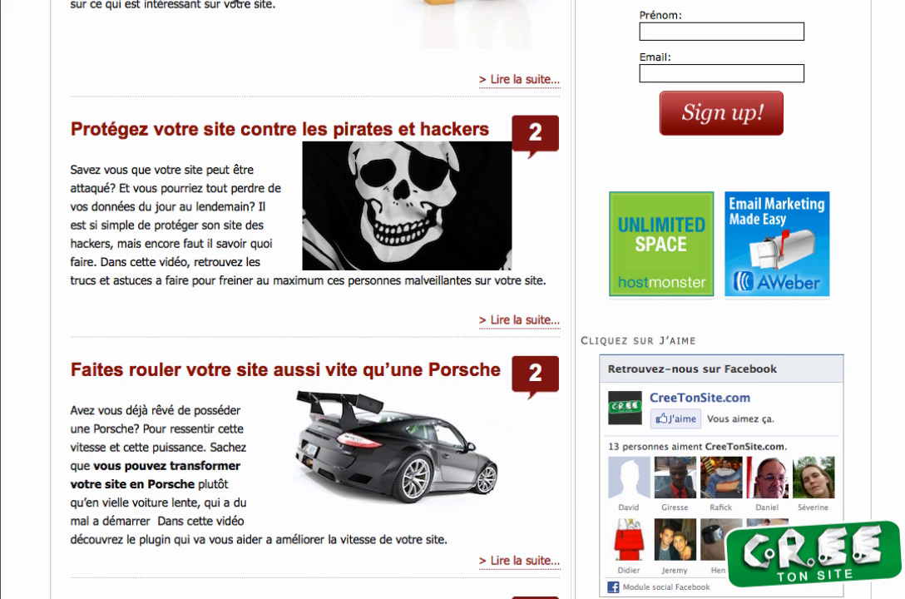
# Step: Press J'aime in the sidebar's 'Cliquez sur J'aime' box to like CreeTonSite.com
pyautogui.scroll(2, 632, 495)
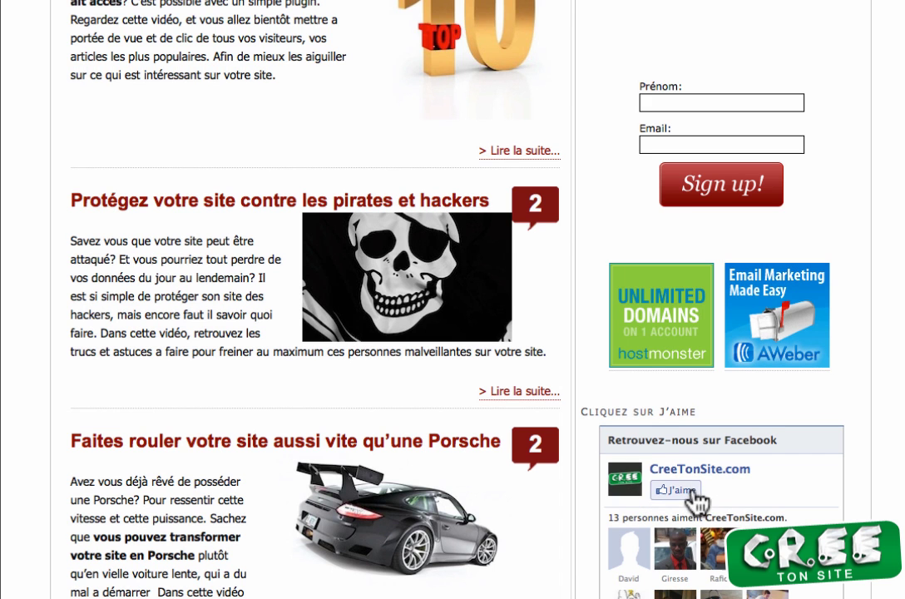
pyautogui.scroll(-2, 690, 499)
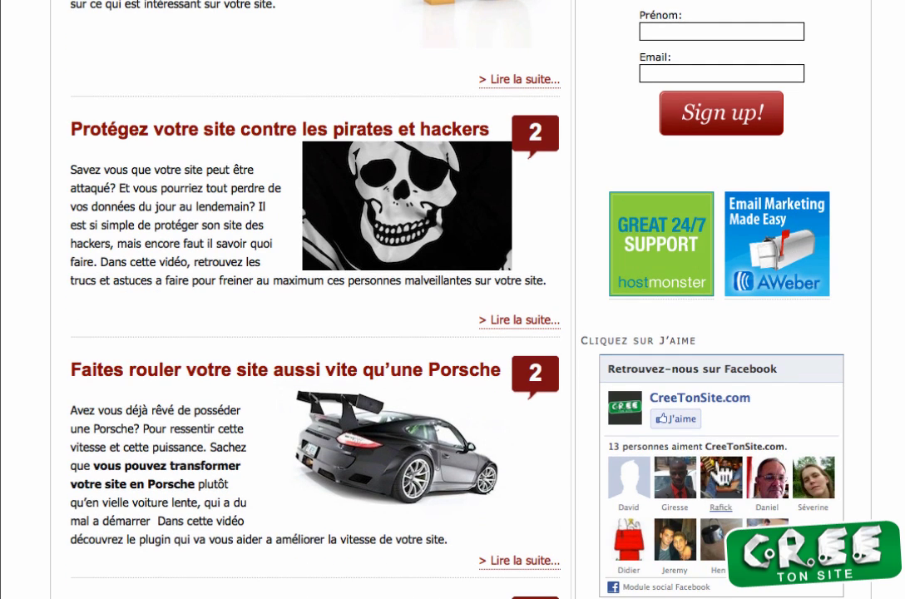
pyautogui.click(678, 419)
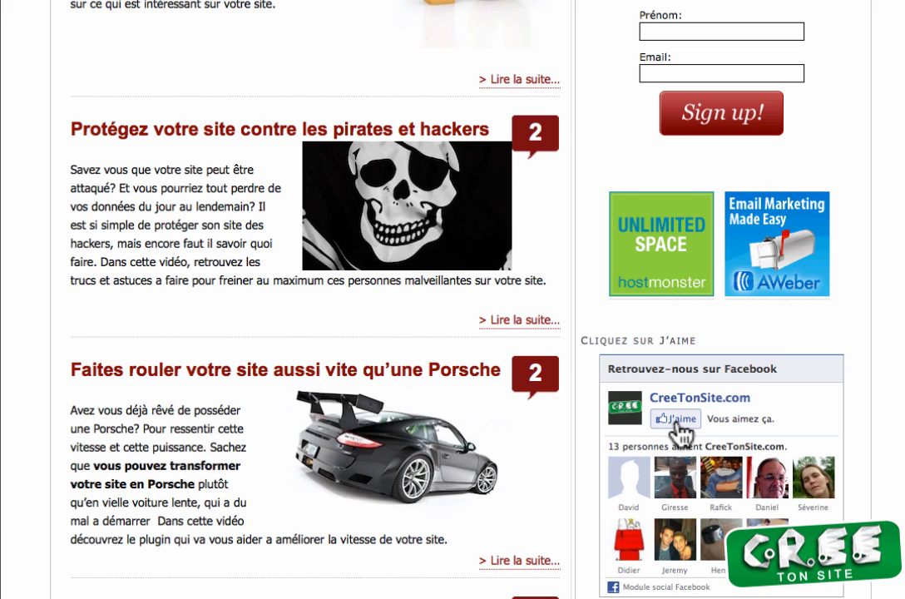